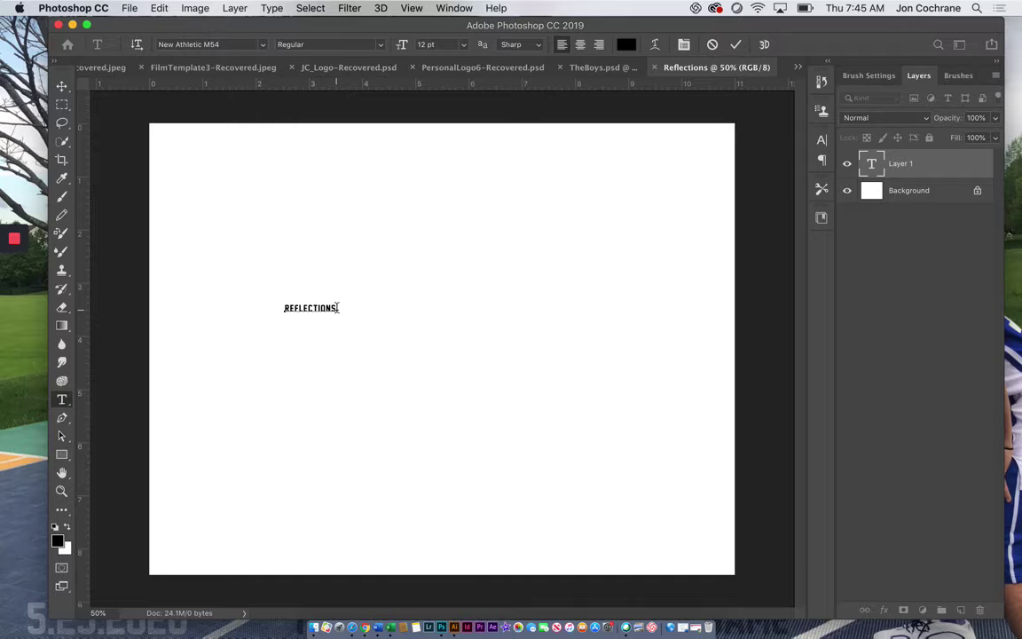
Scale the REFLECTIONS text up to about 120 pt so it spans most of the canvas width.
{"action": "left_click", "coordinate": [61, 85]}
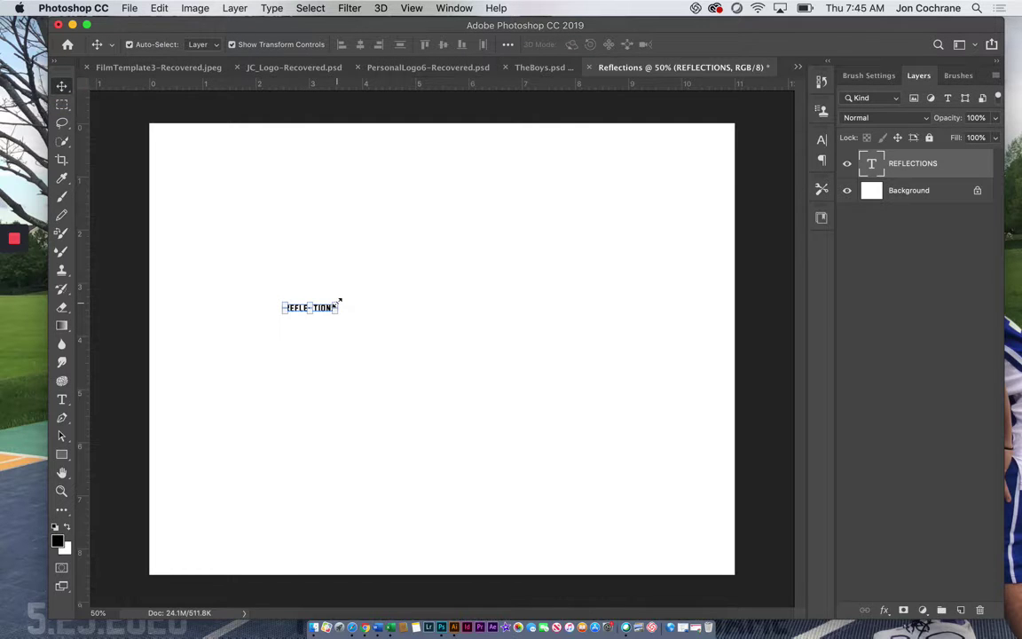
{"action": "left_click_drag", "start_coordinate": [338, 303], "coordinate": [713, 203]}
{"action": "left_click_drag", "start_coordinate": [285, 311], "coordinate": [199, 337]}
{"action": "key", "text": "Return"}
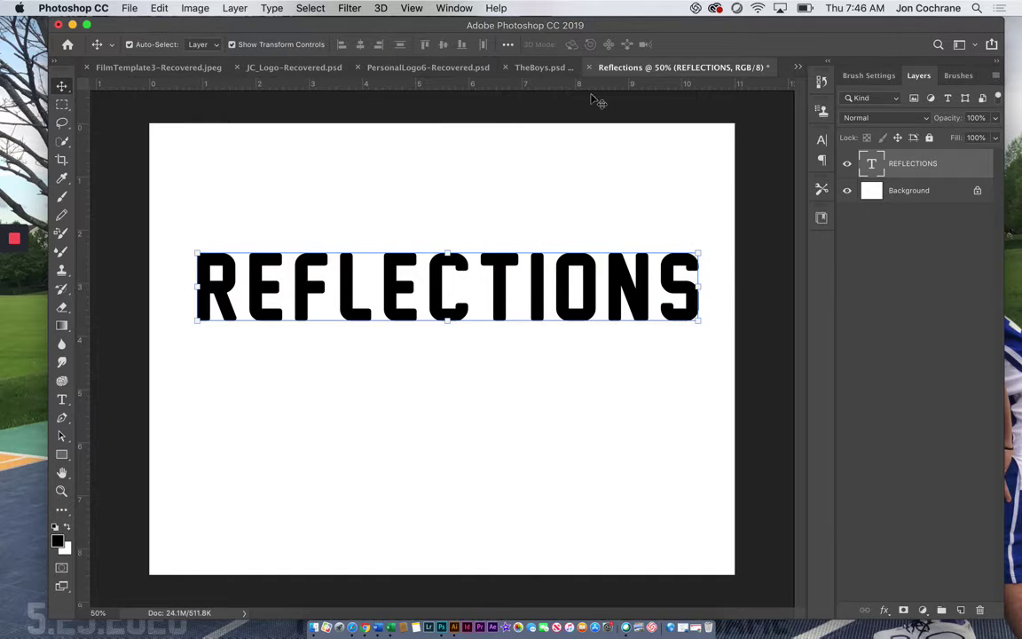
Set the tracking of the REFLECTIONS text to 0.
{"action": "left_click", "coordinate": [822, 140]}
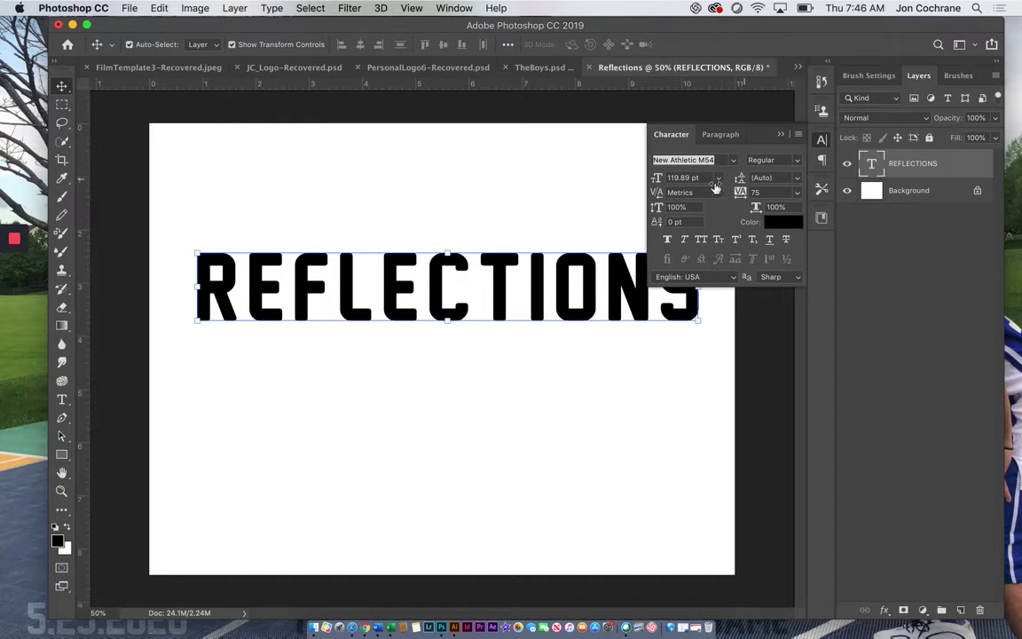
{"action": "left_click", "coordinate": [796, 193]}
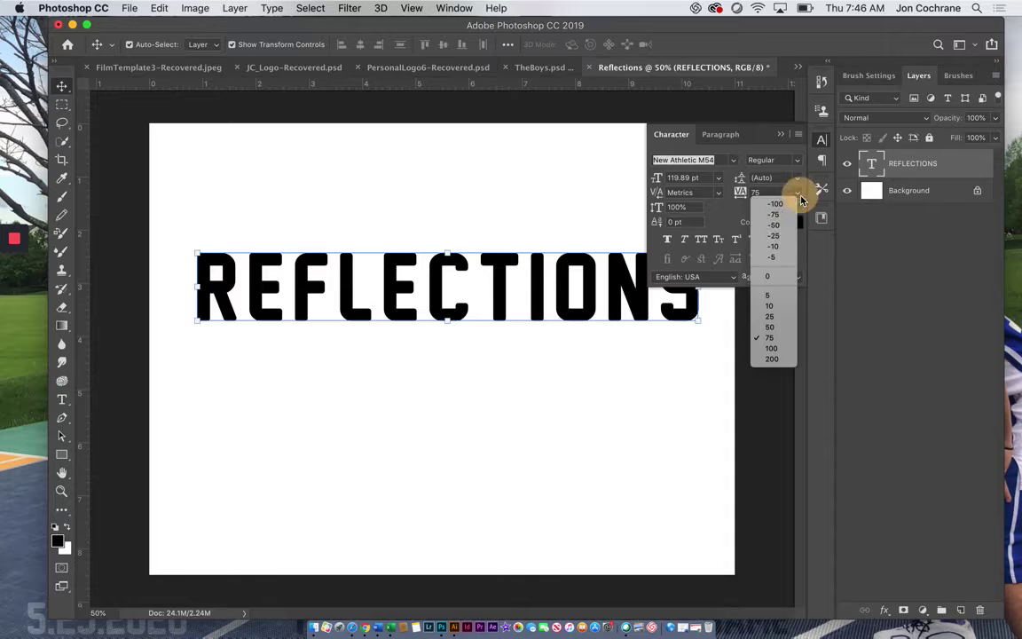
{"action": "left_click", "coordinate": [773, 274]}
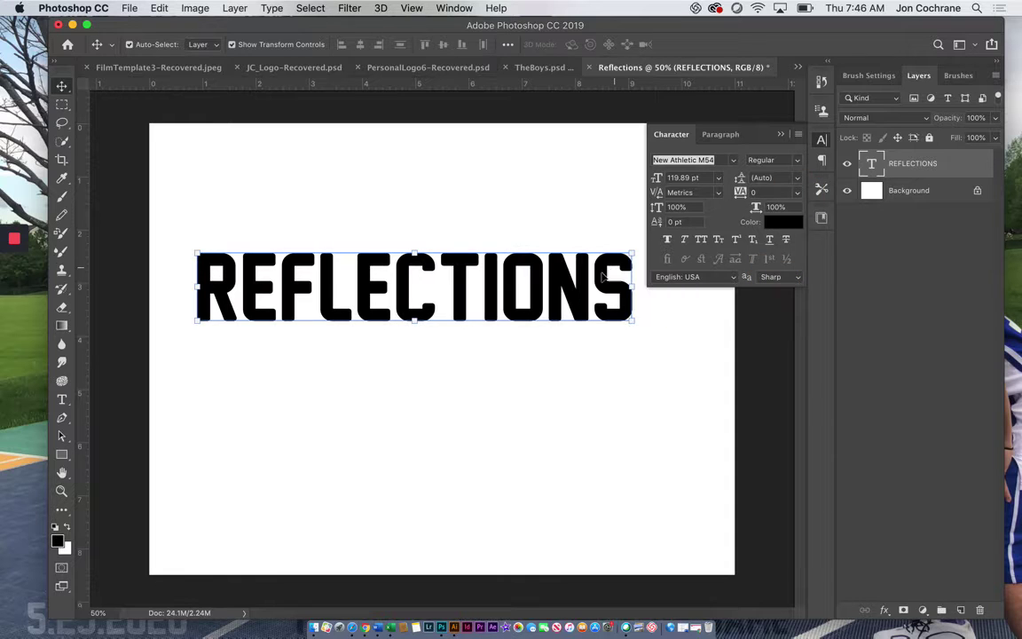
Enlarge the REFLECTIONS text to about 119% and center it on the canvas.
{"action": "left_click_drag", "start_coordinate": [631, 251], "coordinate": [653, 236]}
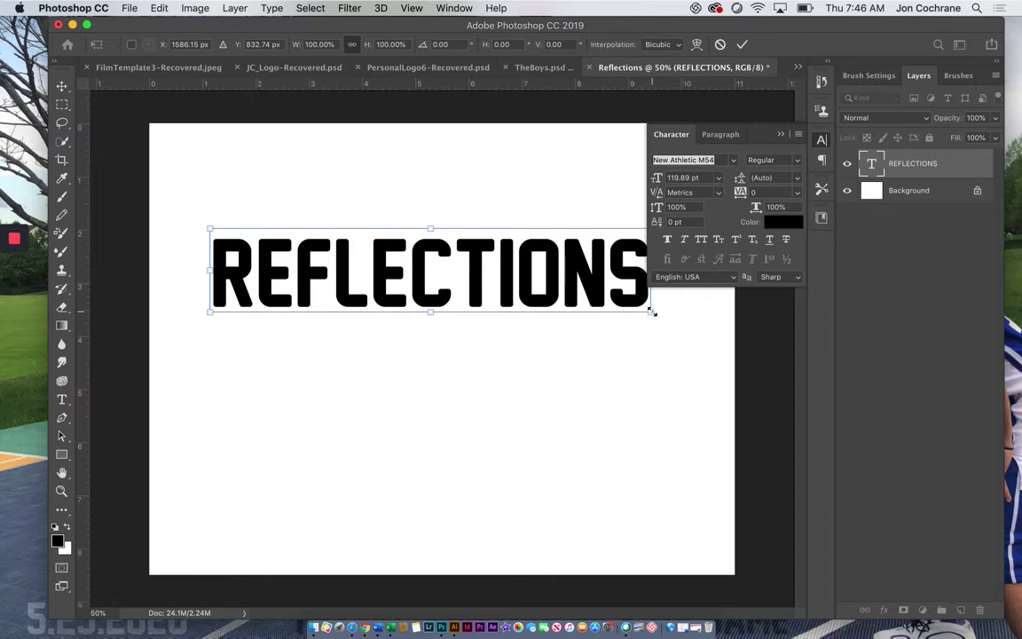
{"action": "left_click_drag", "start_coordinate": [652, 310], "coordinate": [688, 345]}
{"action": "left_click_drag", "start_coordinate": [568, 305], "coordinate": [579, 364]}
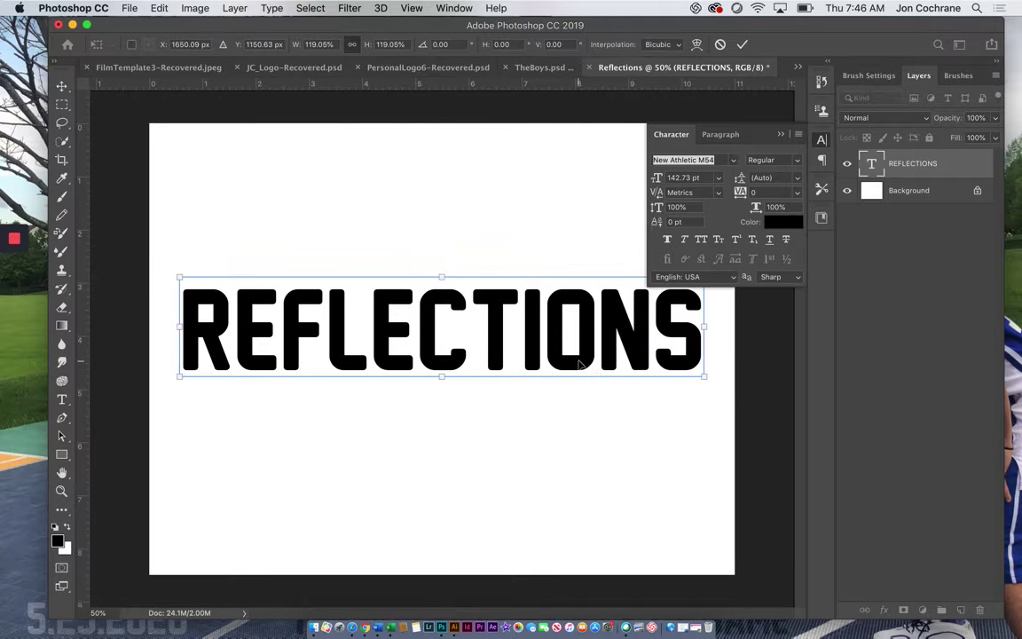
{"action": "key", "text": "Return"}
{"action": "left_click", "coordinate": [780, 134]}
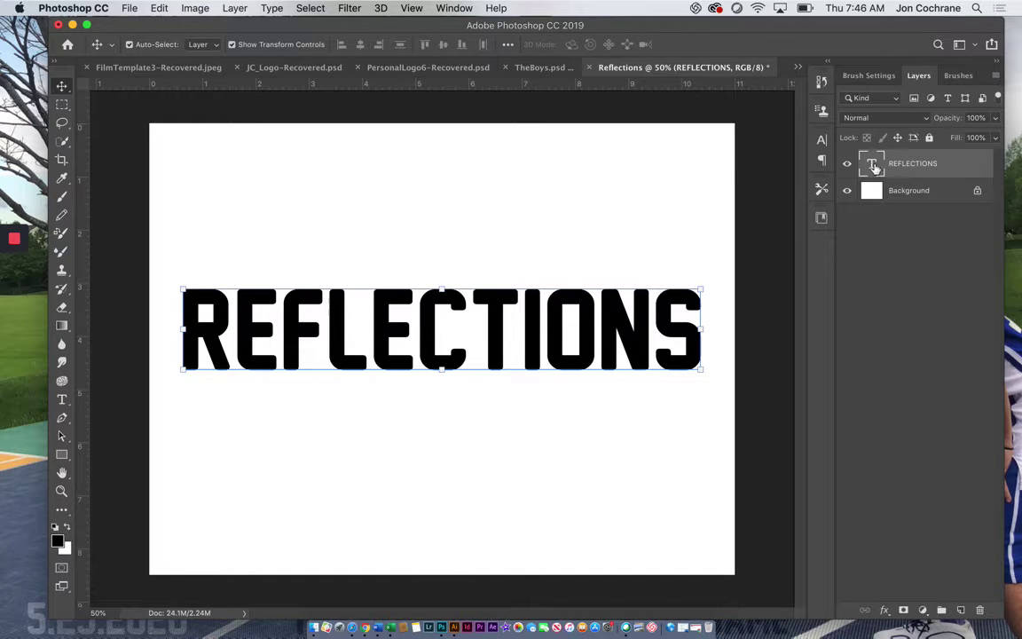
Duplicate the REFLECTIONS text layer, keeping the suggested layer name.
{"action": "right_click", "coordinate": [904, 171]}
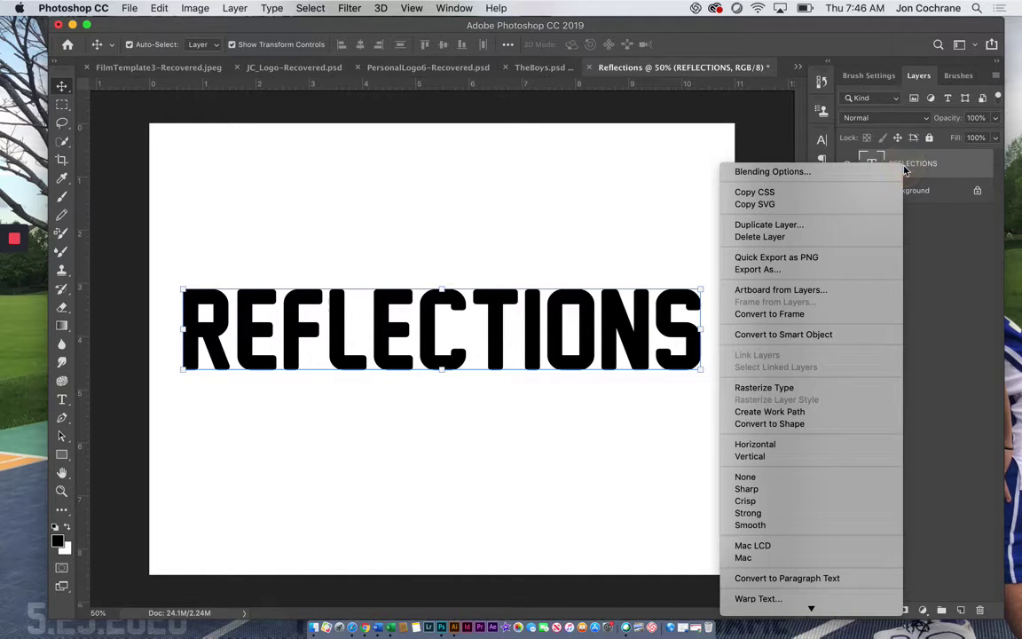
{"action": "left_click", "coordinate": [830, 227]}
{"action": "left_click", "coordinate": [635, 249]}
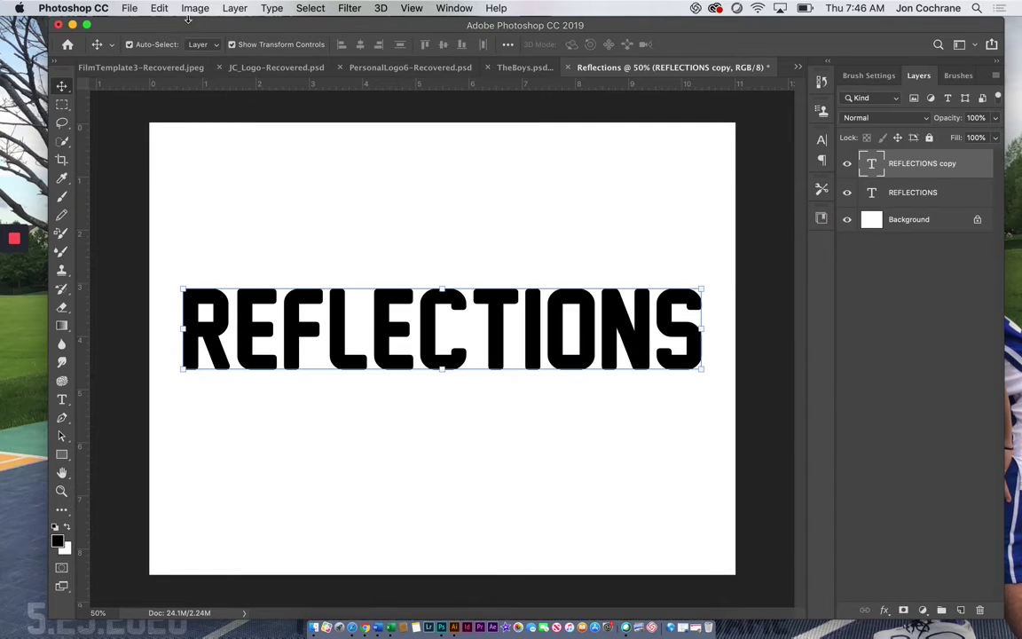
Flip the REFLECTIONS copy vertically and place it directly beneath the original text as a mirror image.
{"action": "left_click", "coordinate": [192, 8]}
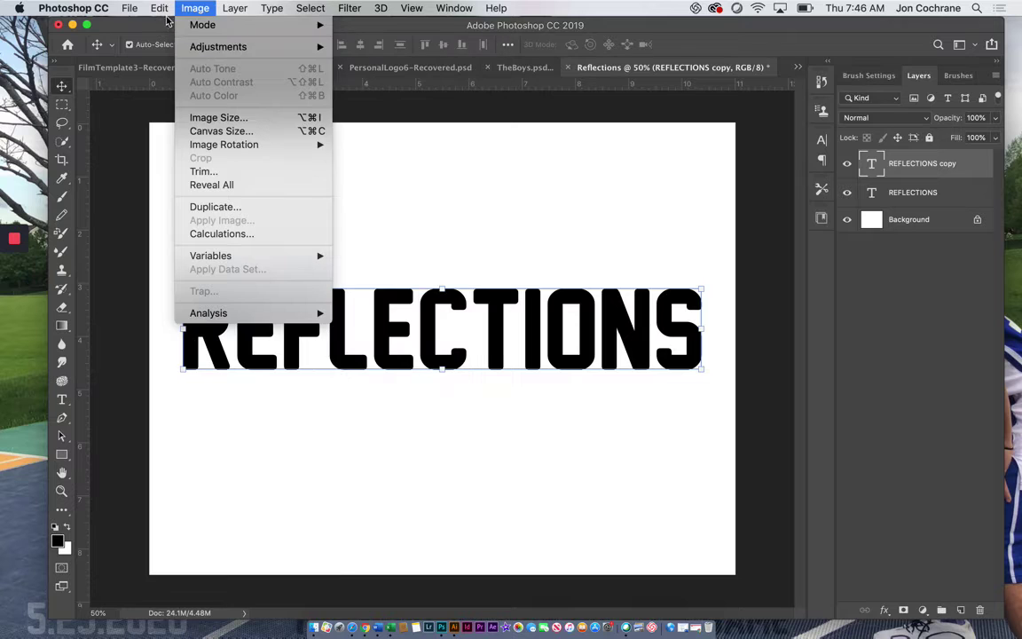
{"action": "mouse_move", "coordinate": [161, 10]}
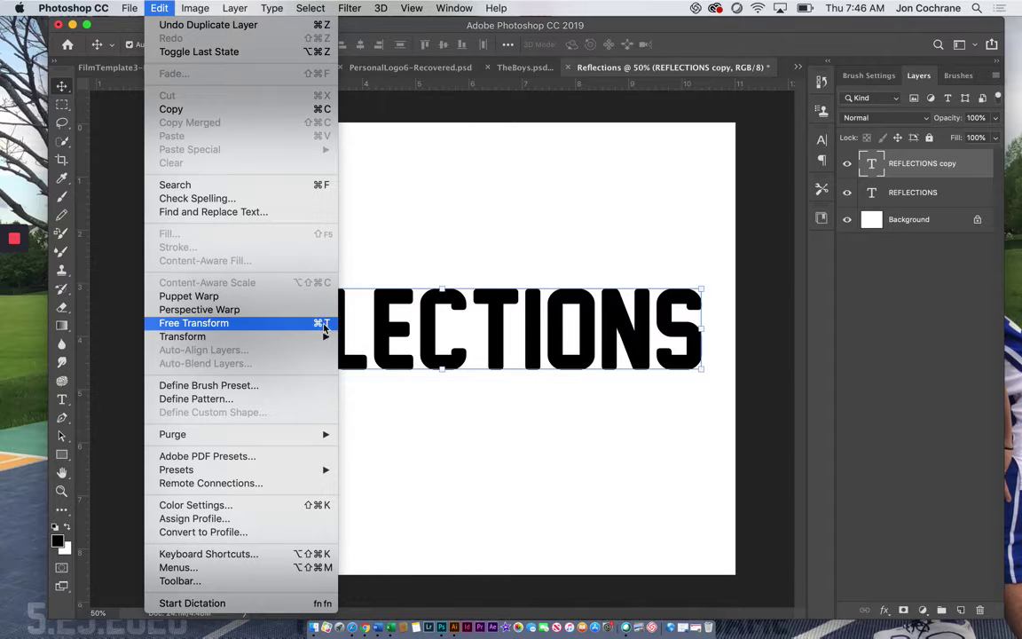
{"action": "mouse_move", "coordinate": [308, 336]}
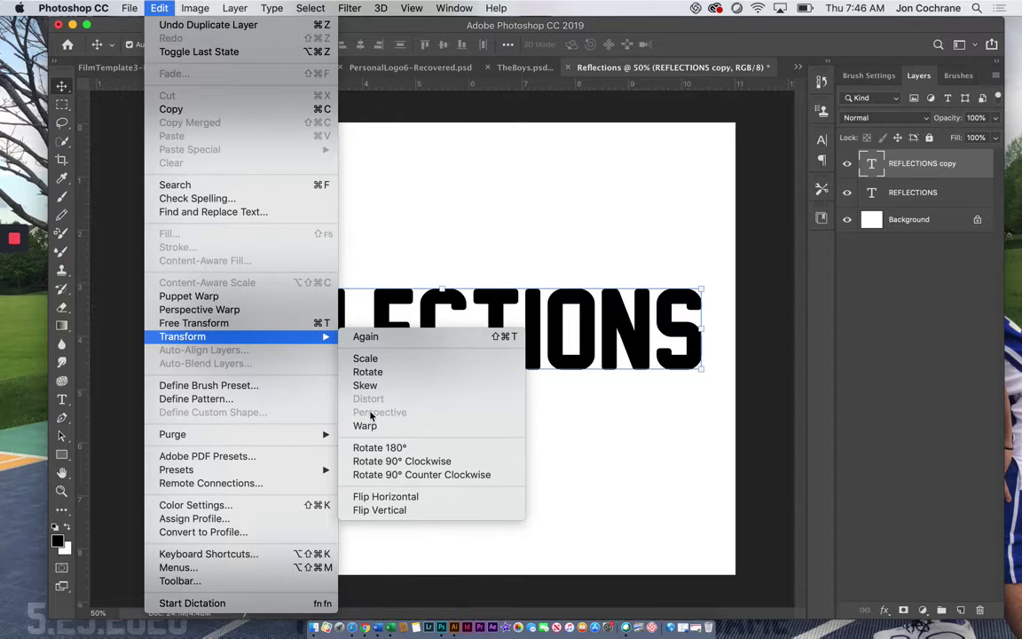
{"action": "left_click", "coordinate": [381, 510]}
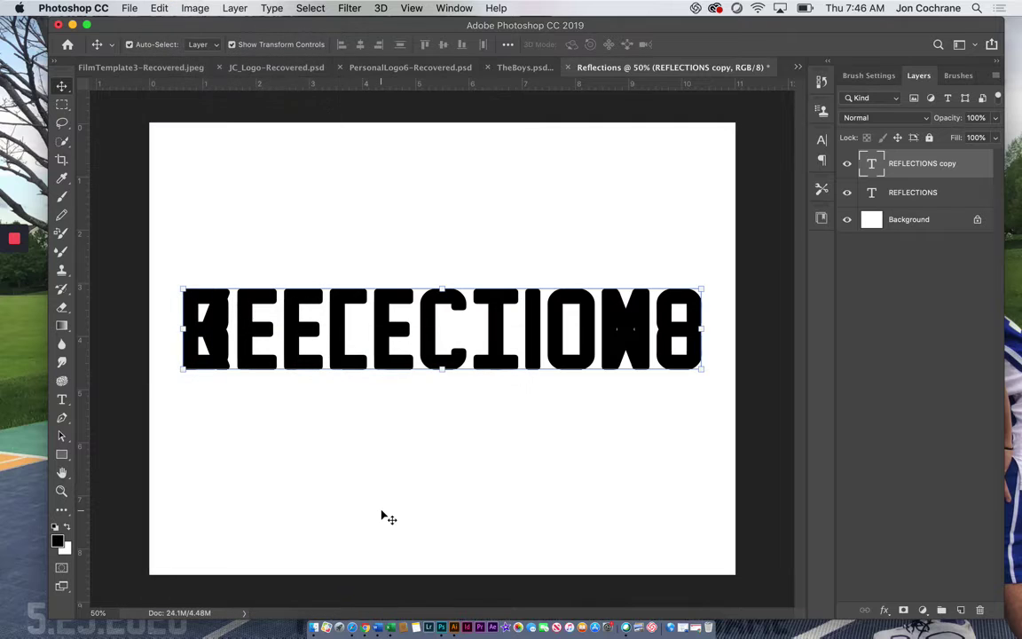
{"action": "left_click_drag", "start_coordinate": [426, 335], "coordinate": [424, 412]}
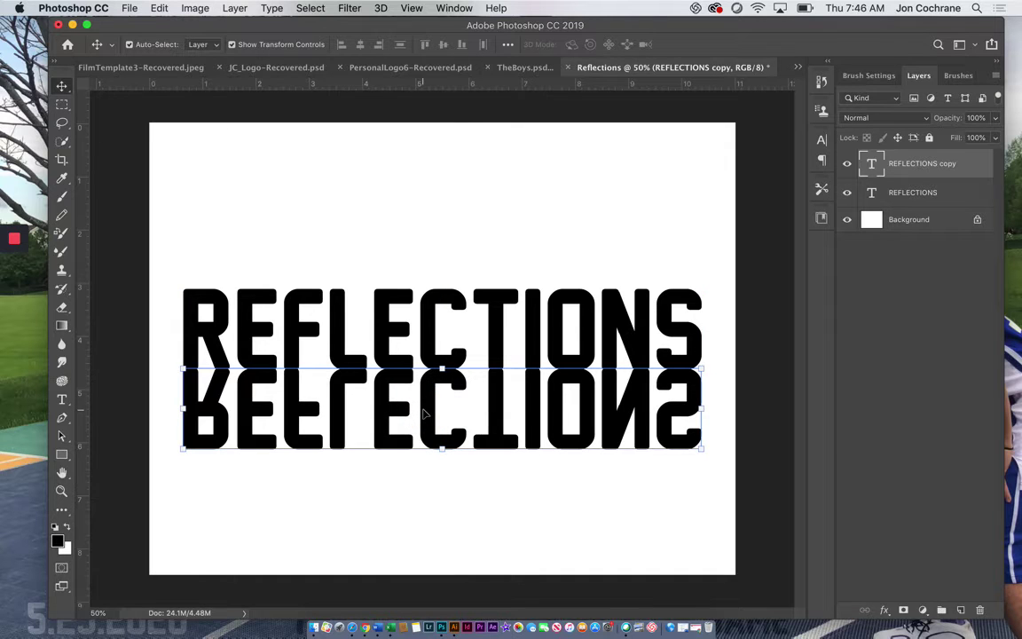
Select both REFLECTIONS text layers and scale them down together, keeping them centered horizontally on the canvas.
{"action": "left_click_drag", "start_coordinate": [164, 275], "coordinate": [665, 432]}
{"action": "key", "text": "Return"}
{"action": "left_click", "coordinate": [633, 270]}
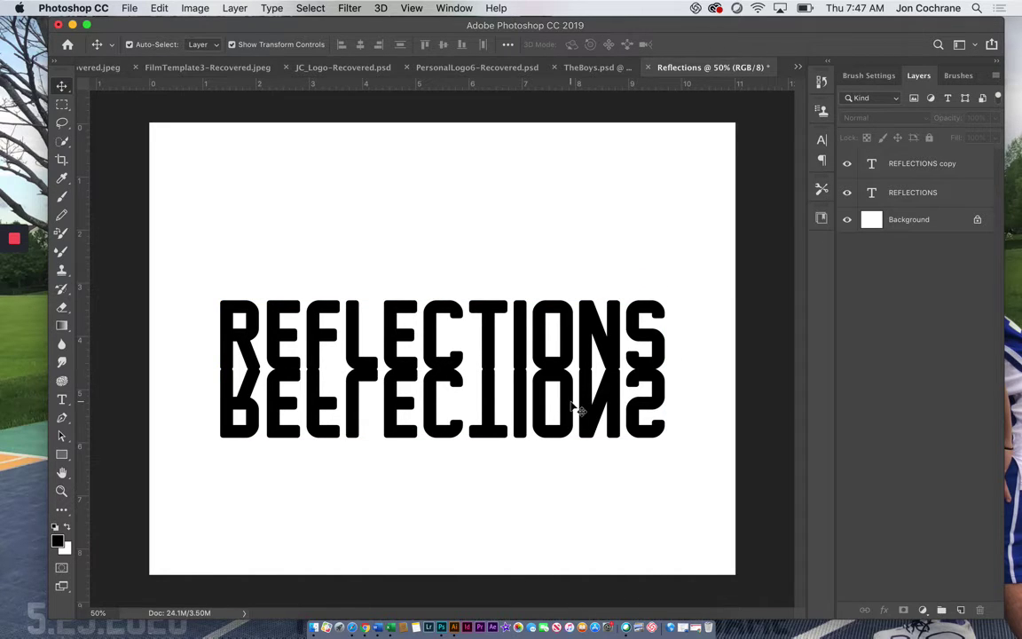
Add a new layer and make a full-width rectangular selection from the middle of the upright text to the canvas bottom.
{"action": "left_click", "coordinate": [960, 610]}
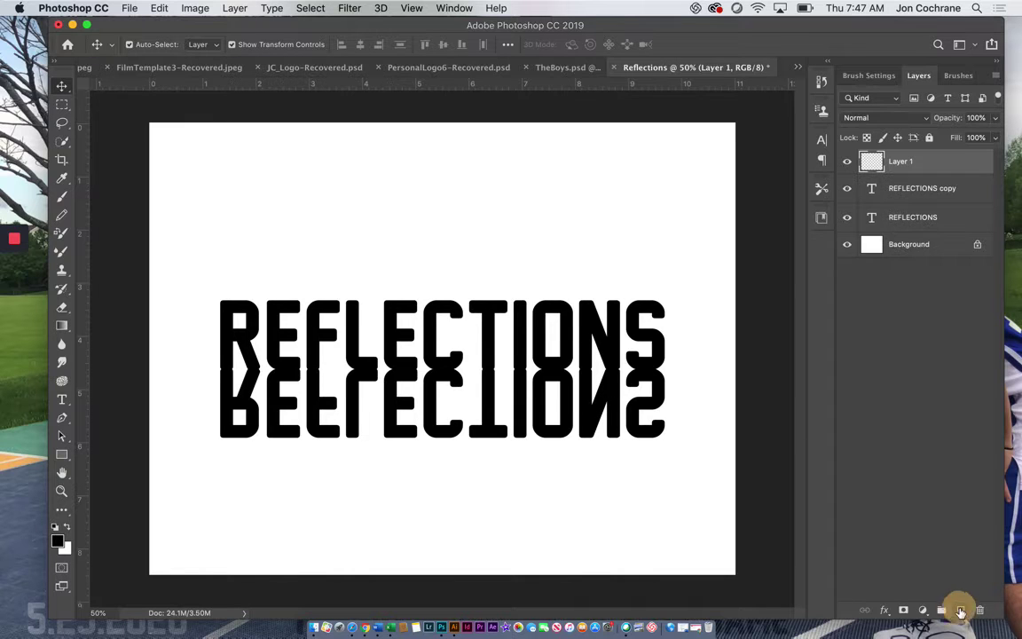
{"action": "mouse_move", "coordinate": [906, 167]}
{"action": "left_mouse_down"}
{"action": "mouse_move", "coordinate": [898, 189]}
{"action": "mouse_move", "coordinate": [901, 164]}
{"action": "left_mouse_up"}
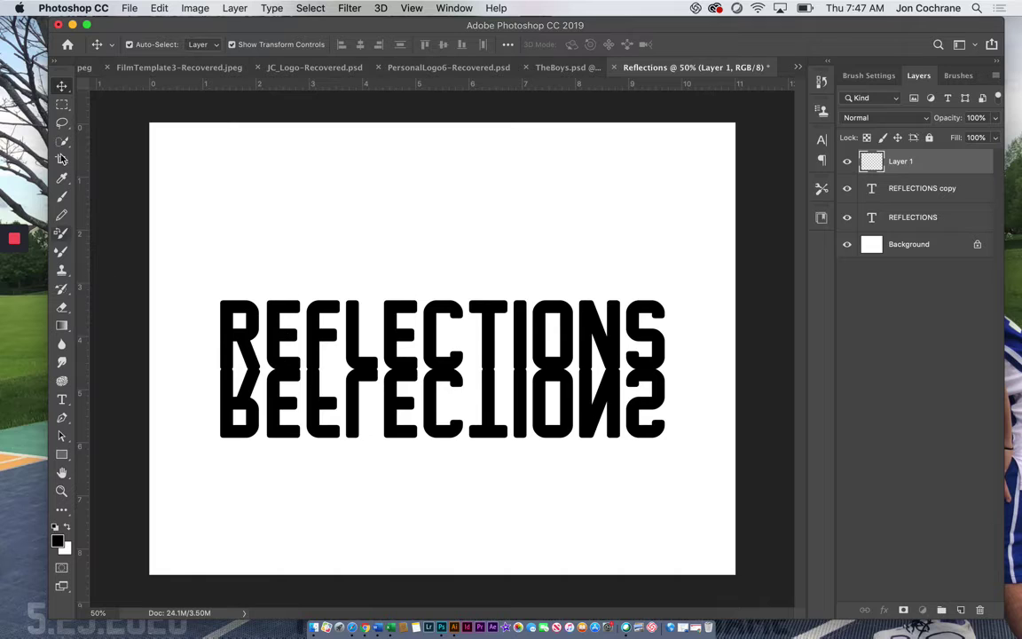
{"action": "left_click", "coordinate": [61, 104]}
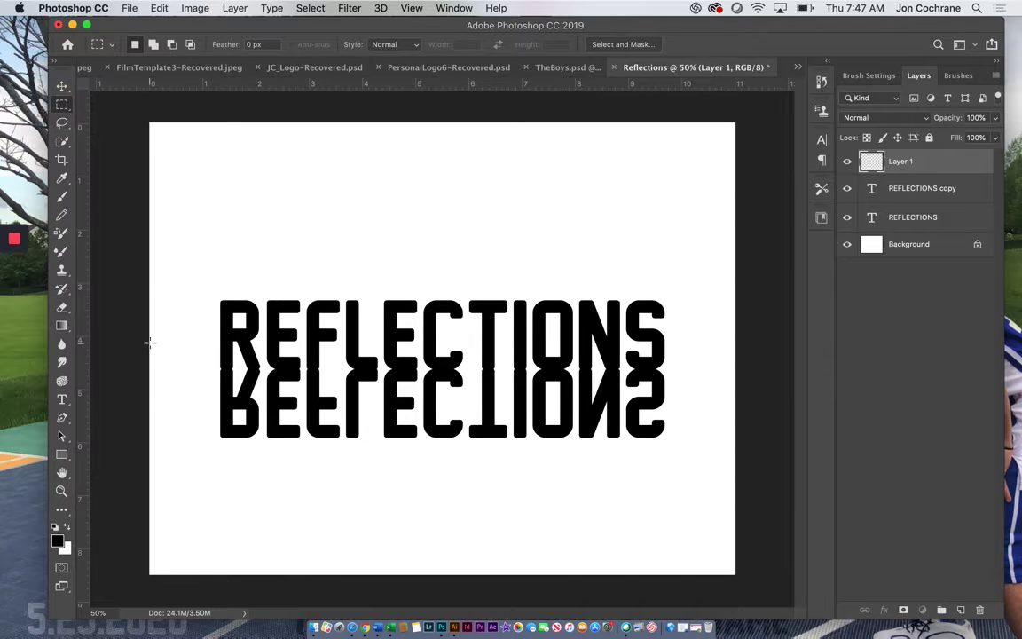
{"action": "left_click_drag", "start_coordinate": [149, 341], "coordinate": [770, 595]}
Set the foreground color to the light blue cce3ec.
{"action": "left_click", "coordinate": [56, 538]}
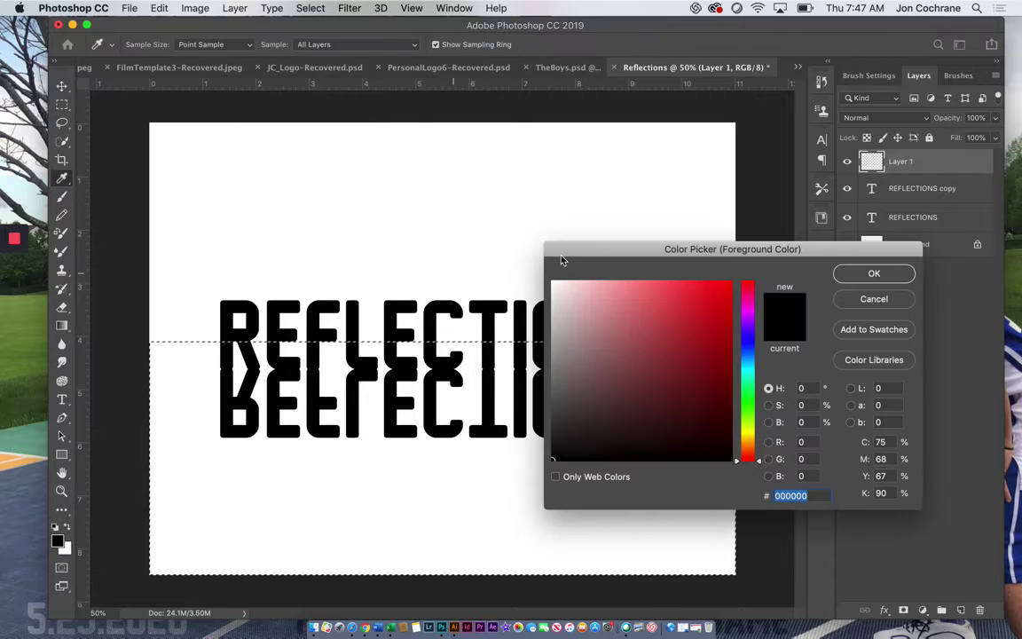
{"action": "left_click", "coordinate": [552, 323]}
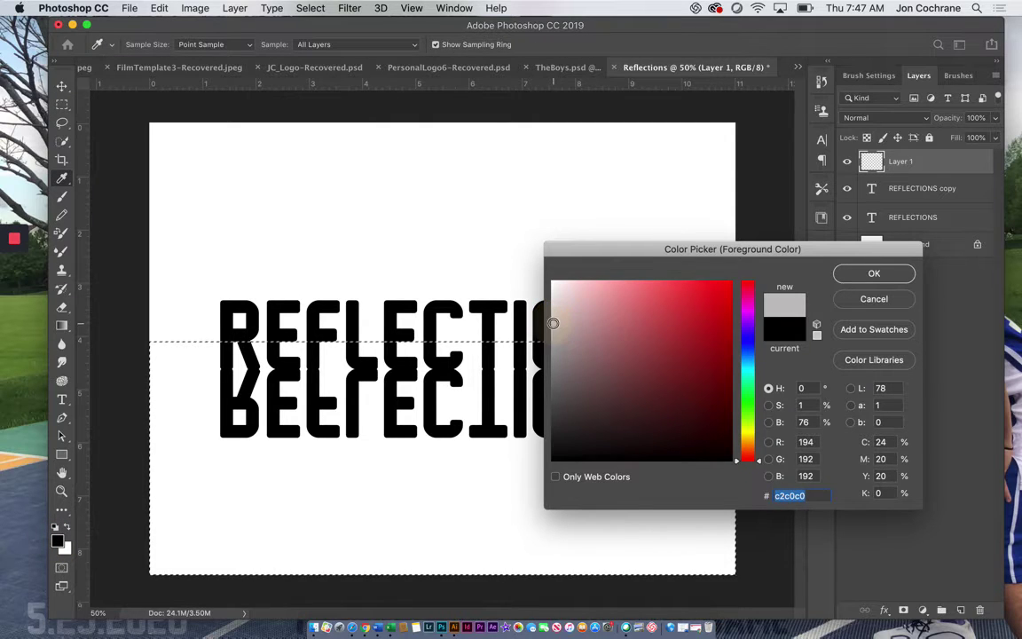
{"action": "left_click_drag", "start_coordinate": [747, 400], "coordinate": [746, 362]}
{"action": "mouse_move", "coordinate": [581, 292]}
{"action": "left_mouse_down"}
{"action": "mouse_move", "coordinate": [577, 276]}
{"action": "mouse_move", "coordinate": [576, 294]}
{"action": "left_mouse_up"}
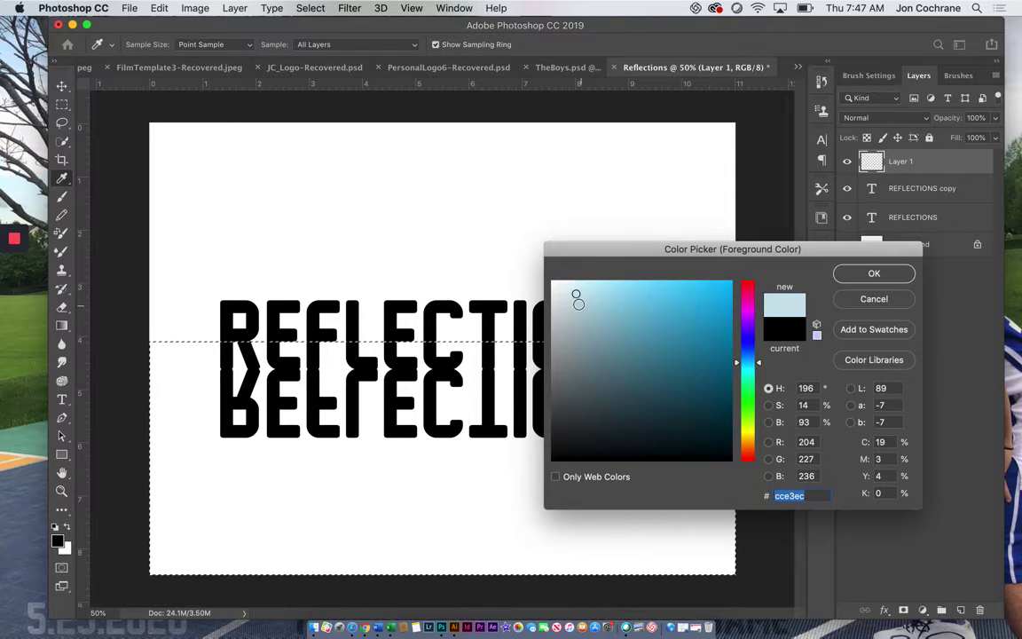
{"action": "left_click", "coordinate": [873, 273]}
{"action": "key", "text": "m"}
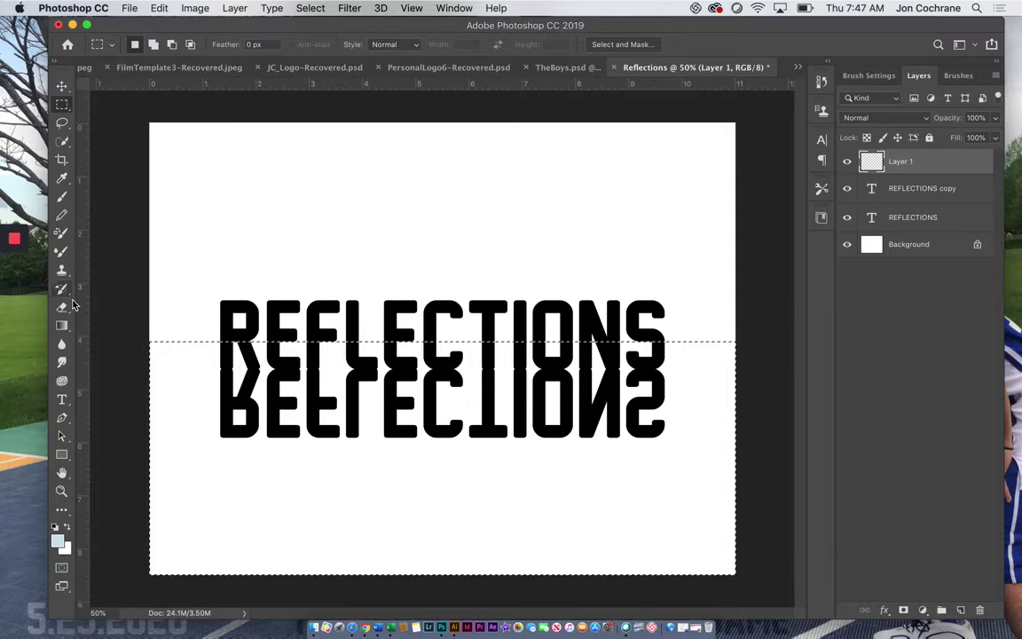
Fill the selected lower area of Layer 1 with the light blue using the Paint Bucket, then deselect.
{"action": "left_click_drag", "start_coordinate": [61, 323], "coordinate": [107, 341]}
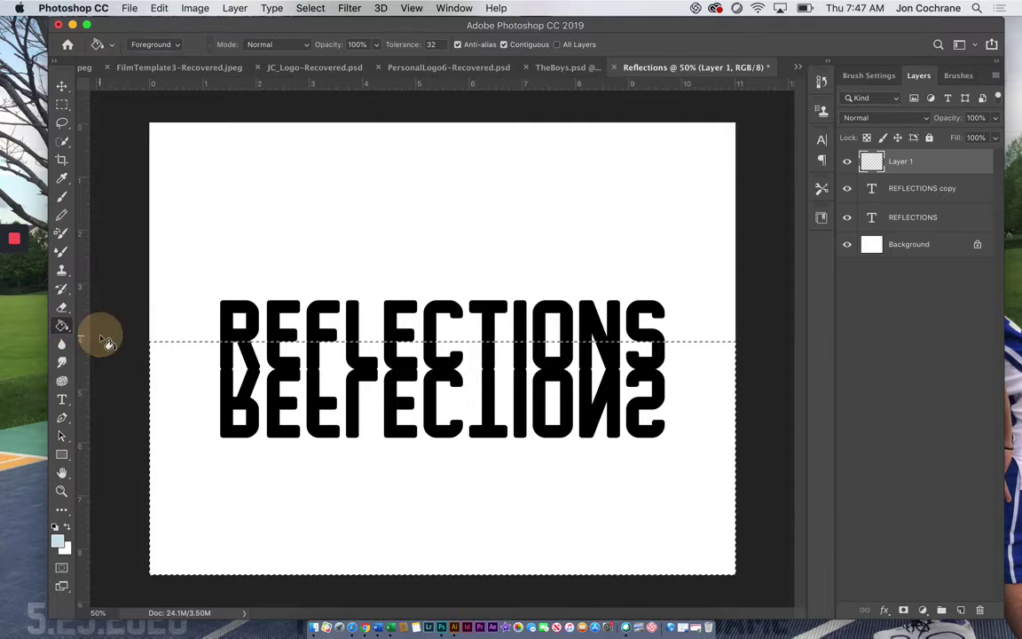
{"action": "left_click", "coordinate": [180, 380]}
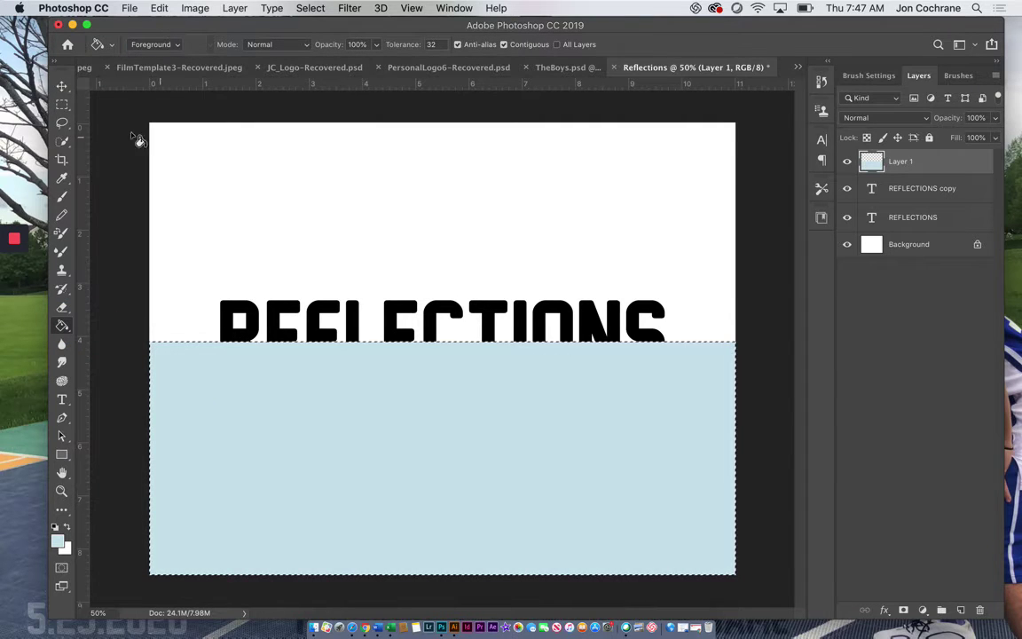
{"action": "left_click", "coordinate": [61, 104]}
{"action": "left_click", "coordinate": [143, 104]}
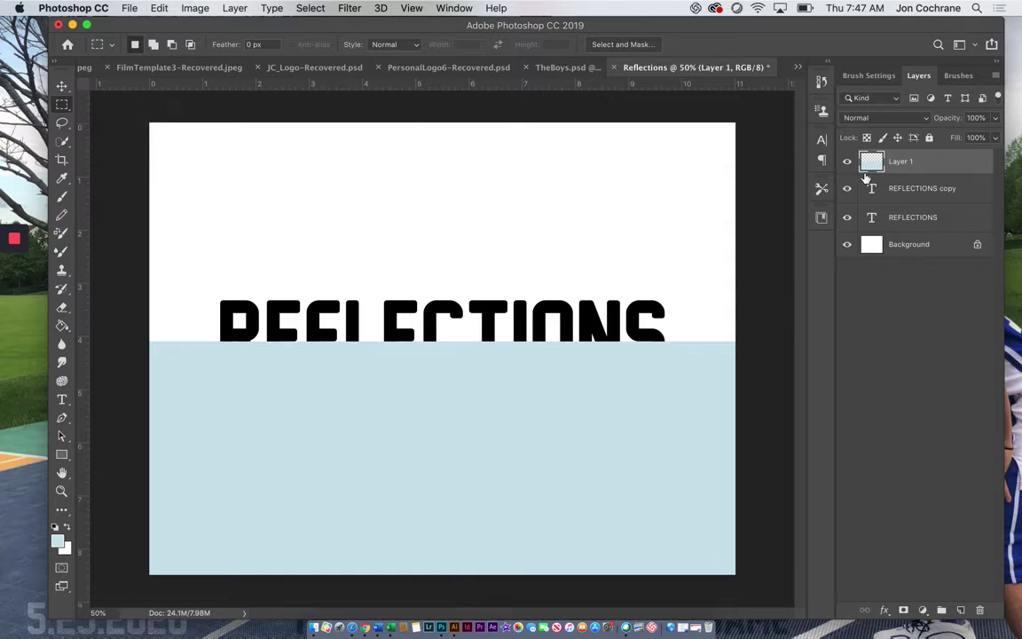
Move Layer 1 below both REFLECTIONS text layers and cancel the Loom helper installation request.
{"action": "left_click_drag", "start_coordinate": [893, 166], "coordinate": [896, 234]}
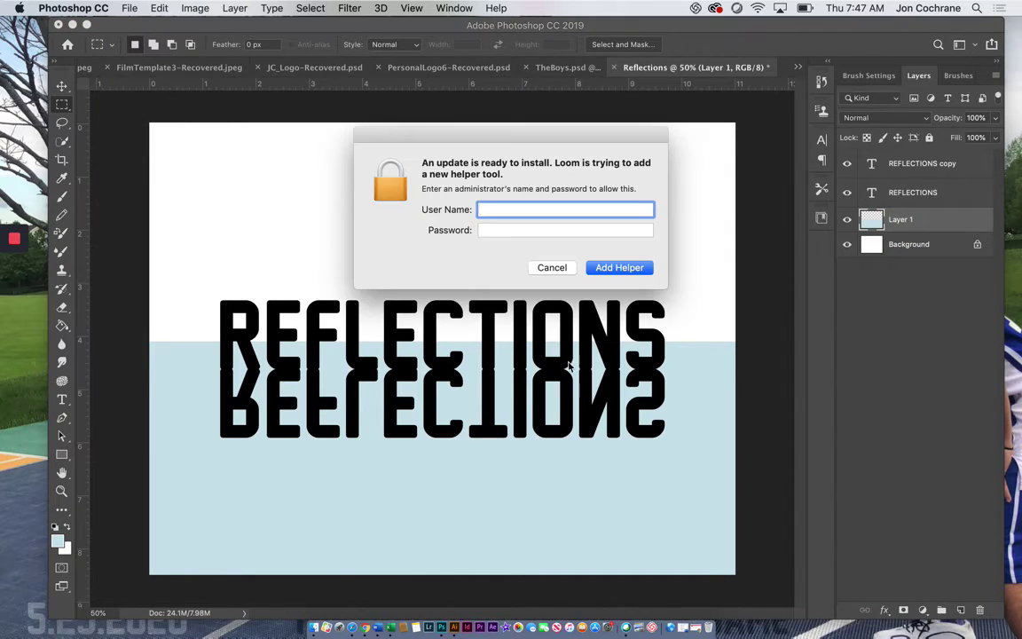
{"action": "left_click", "coordinate": [553, 269]}
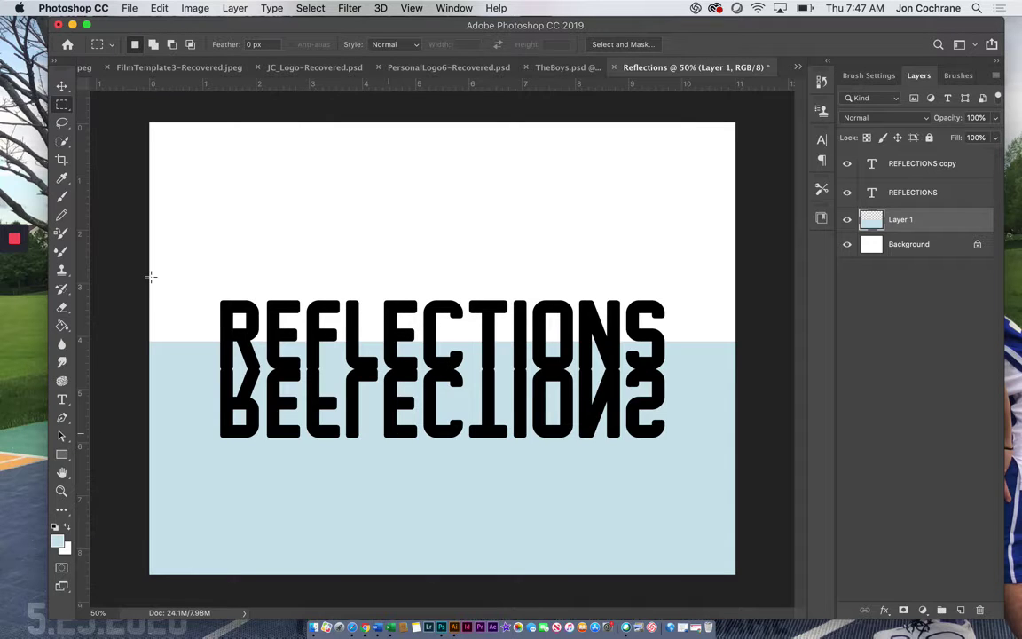
{"action": "left_click", "coordinate": [62, 86]}
{"action": "left_click", "coordinate": [251, 431]}
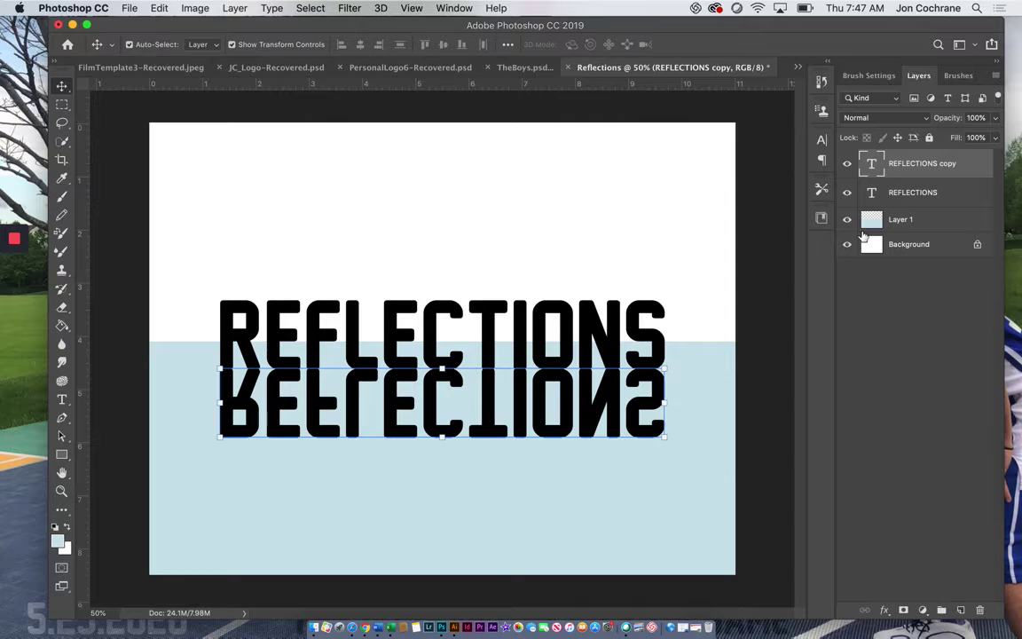
{"action": "left_click", "coordinate": [696, 361]}
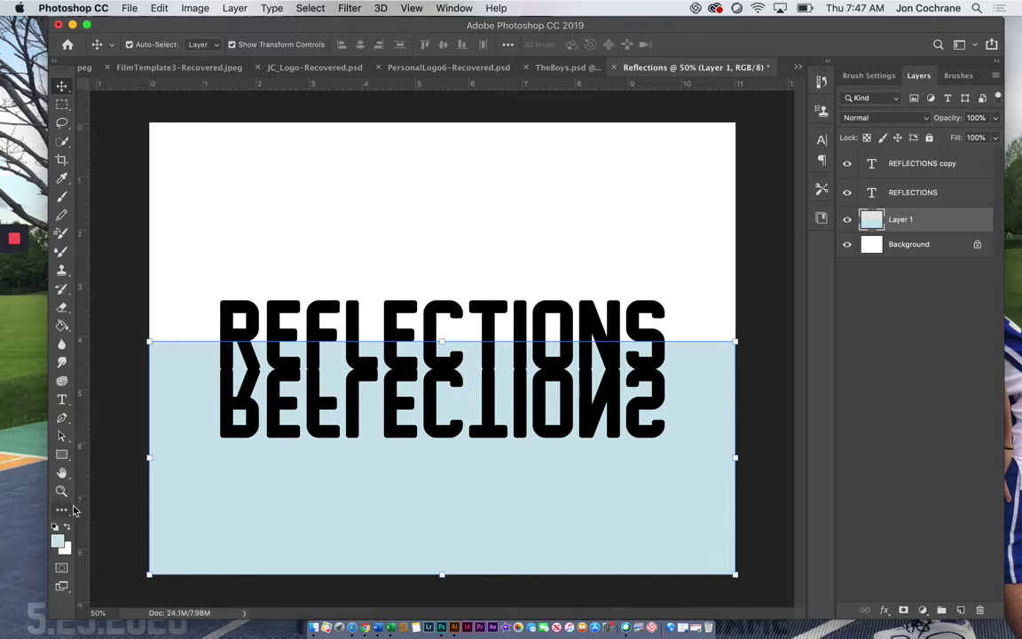
Choose the Paint Bucket and set the foreground color to the paler blue dfedf2.
{"action": "left_click", "coordinate": [62, 324]}
{"action": "left_click", "coordinate": [58, 539]}
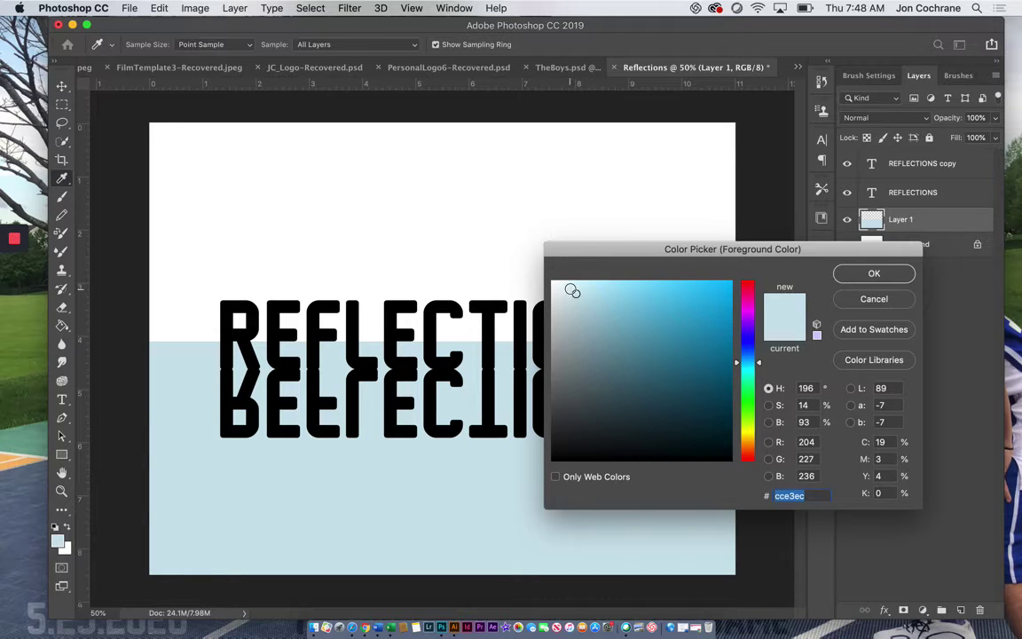
{"action": "left_click", "coordinate": [566, 288]}
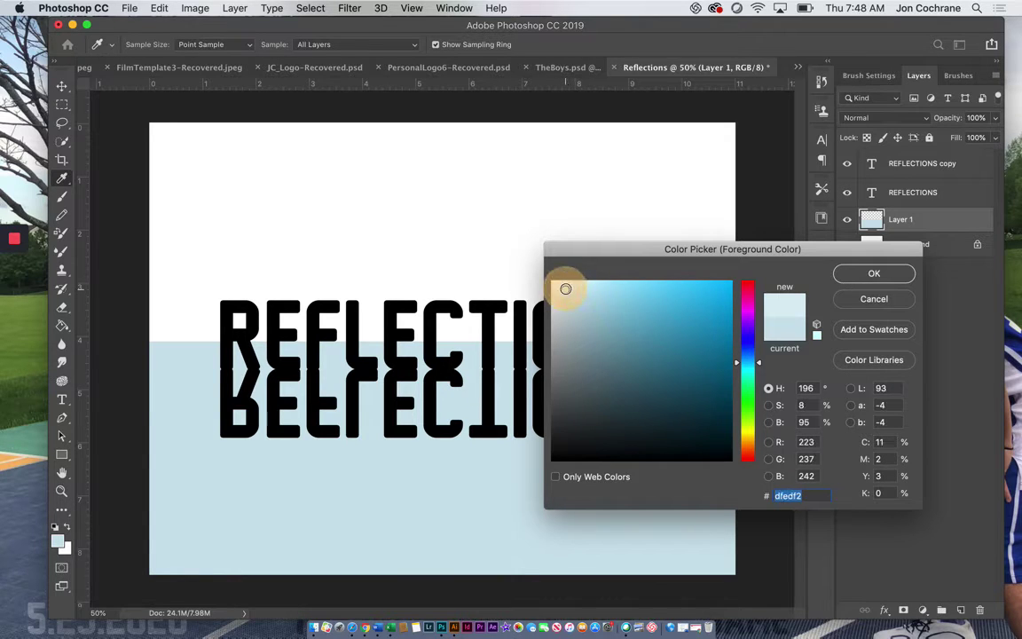
{"action": "left_click", "coordinate": [875, 273]}
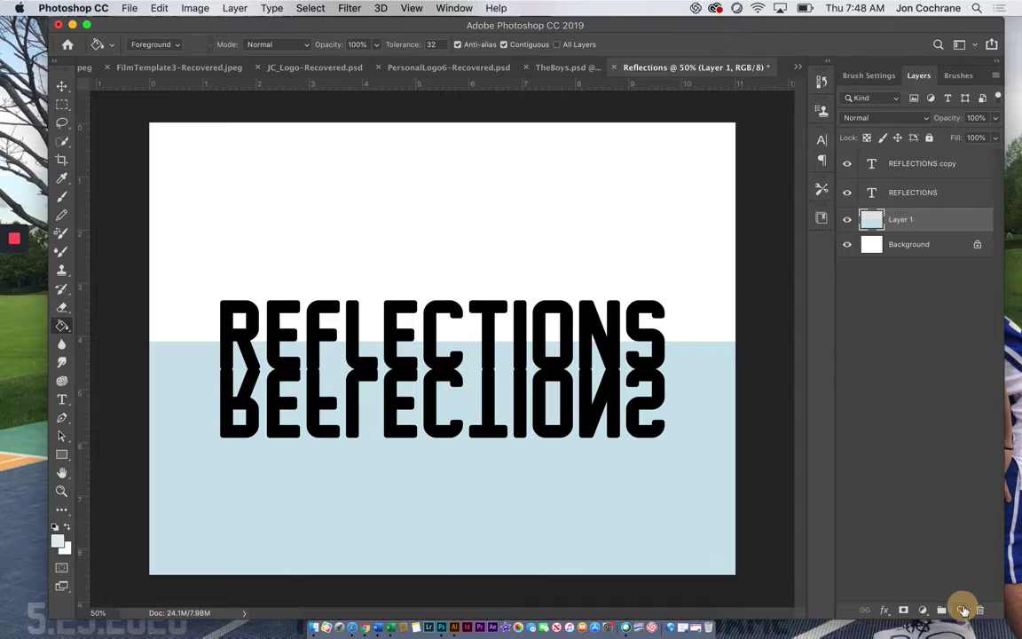
Add a new layer, fill the whole canvas with the paler blue, and move it beneath Layer 1.
{"action": "left_click", "coordinate": [962, 610]}
{"action": "left_click", "coordinate": [619, 213]}
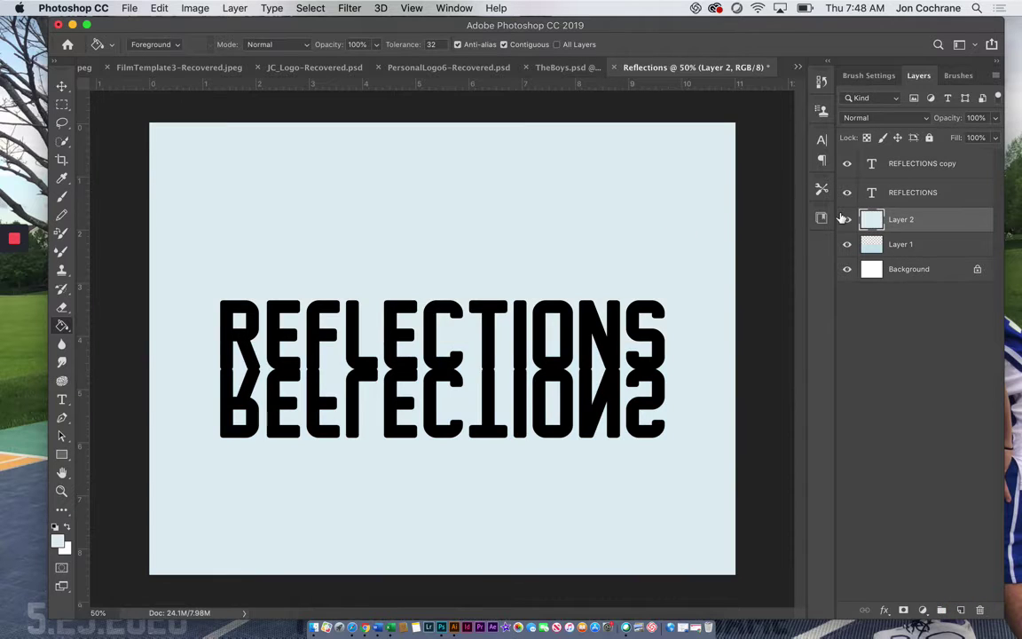
{"action": "left_click_drag", "start_coordinate": [896, 223], "coordinate": [899, 264]}
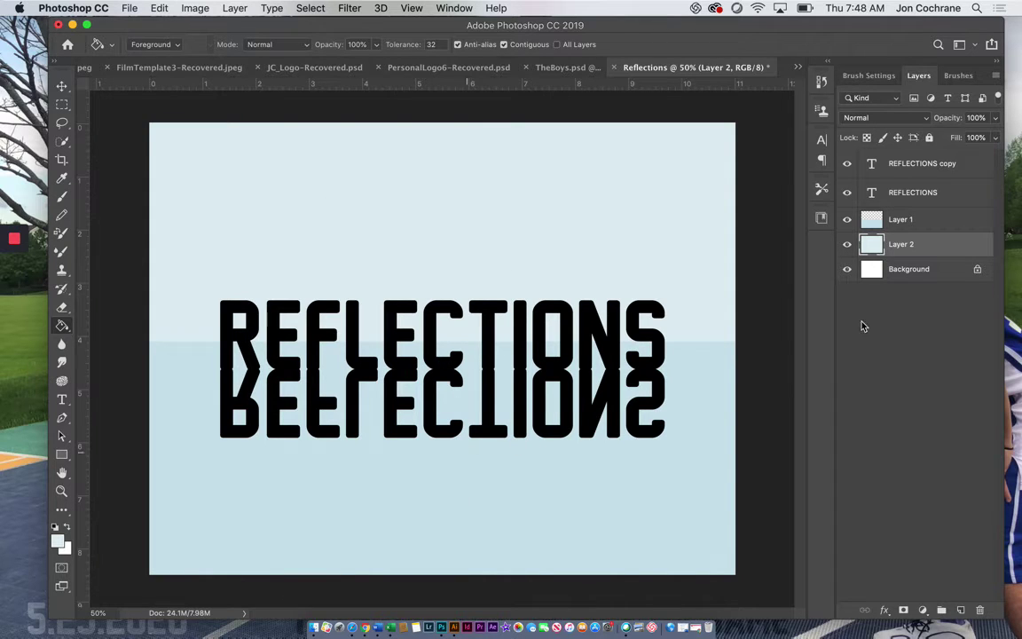
Refill Layer 2 with the very pale blue eef5f8 using the Paint Bucket.
{"action": "left_click", "coordinate": [904, 219]}
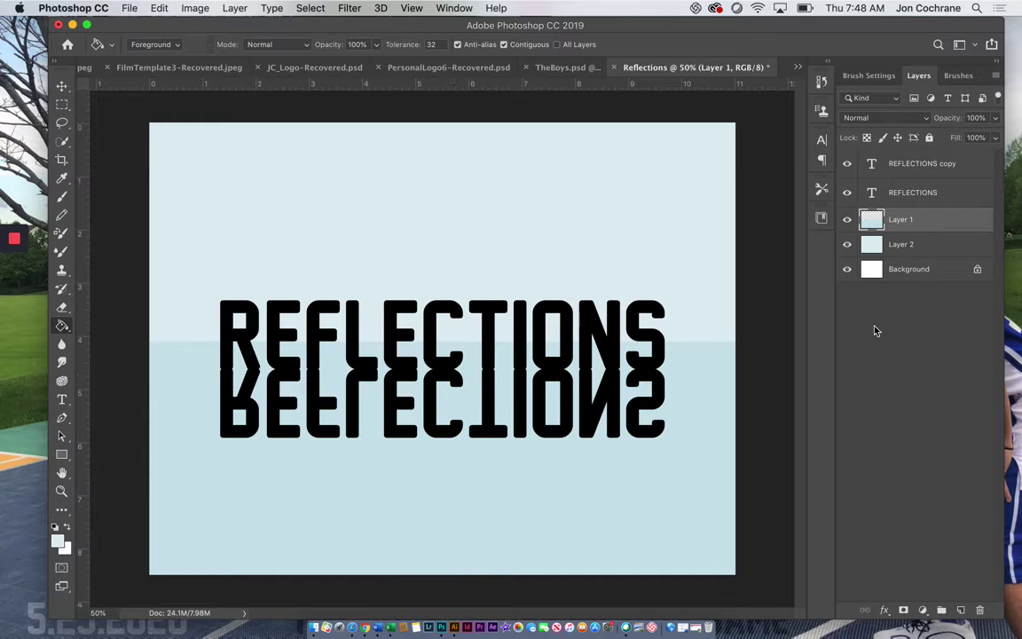
{"action": "double_click", "coordinate": [900, 244]}
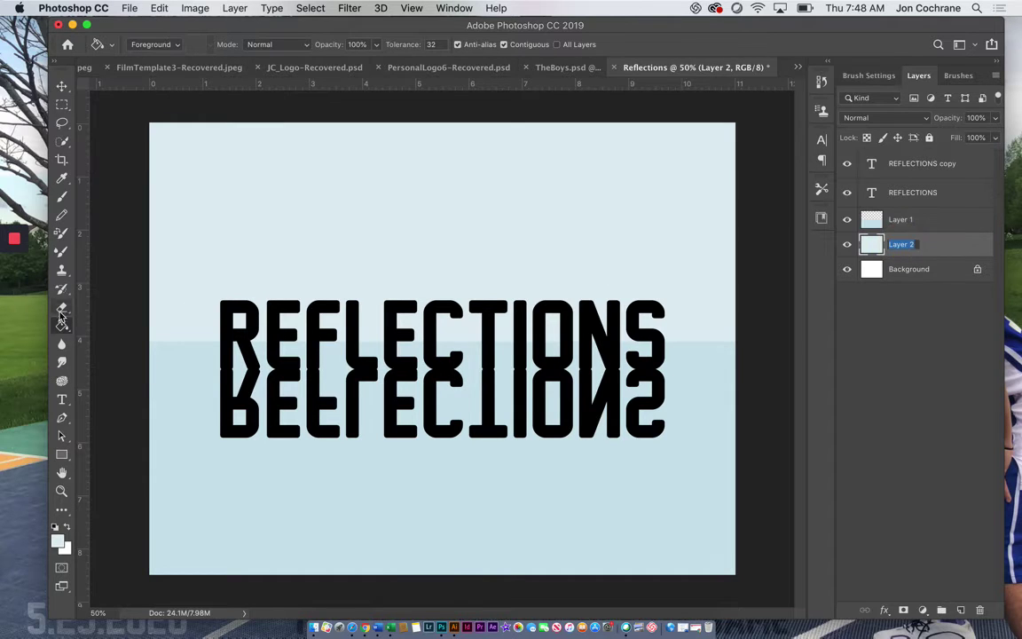
{"action": "left_click", "coordinate": [50, 489]}
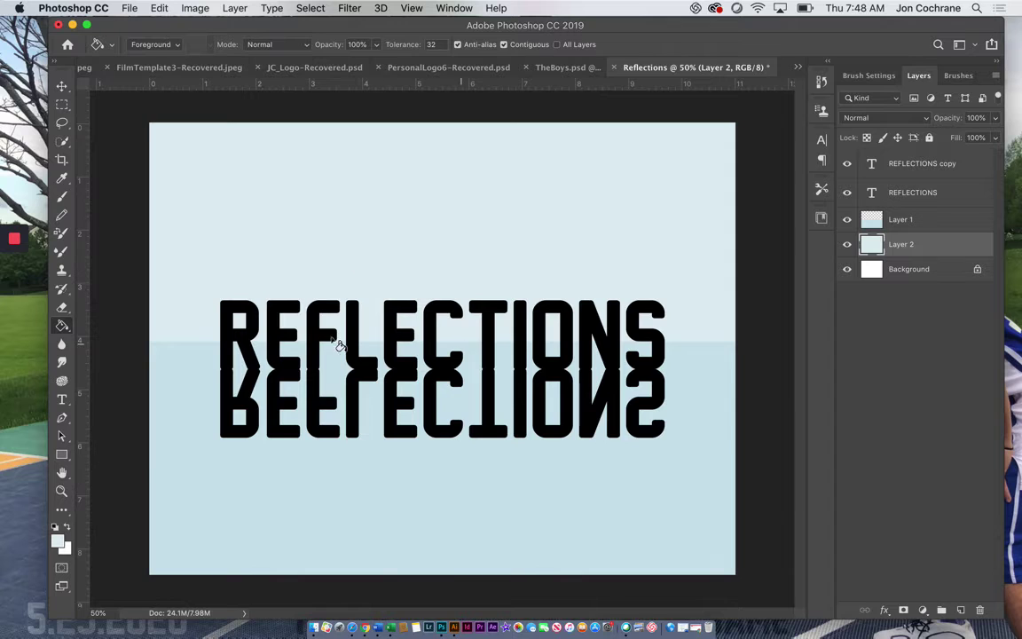
{"action": "left_click", "coordinate": [59, 542]}
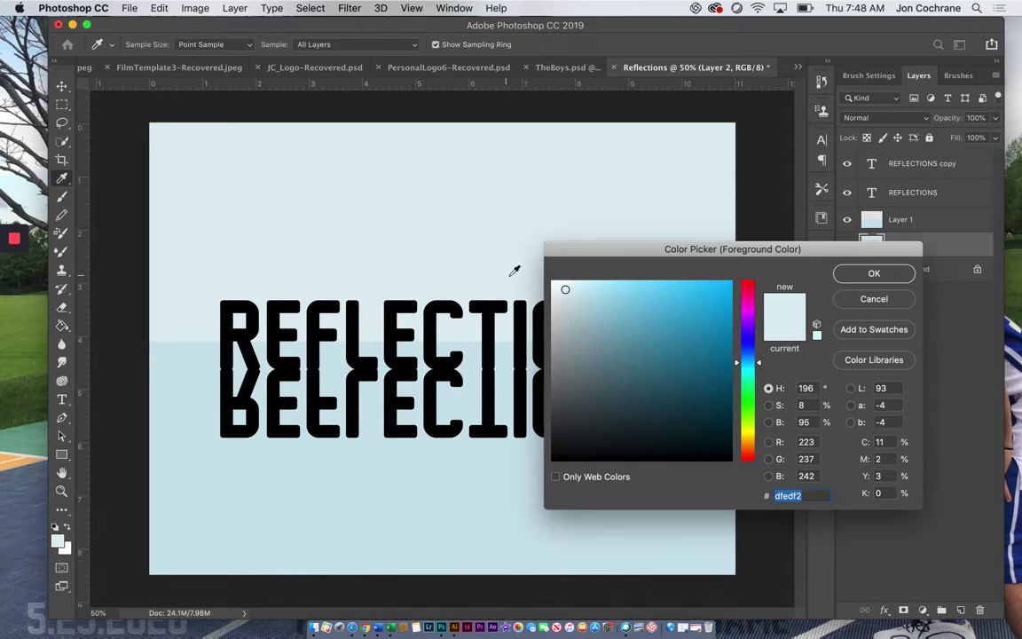
{"action": "left_click", "coordinate": [560, 285]}
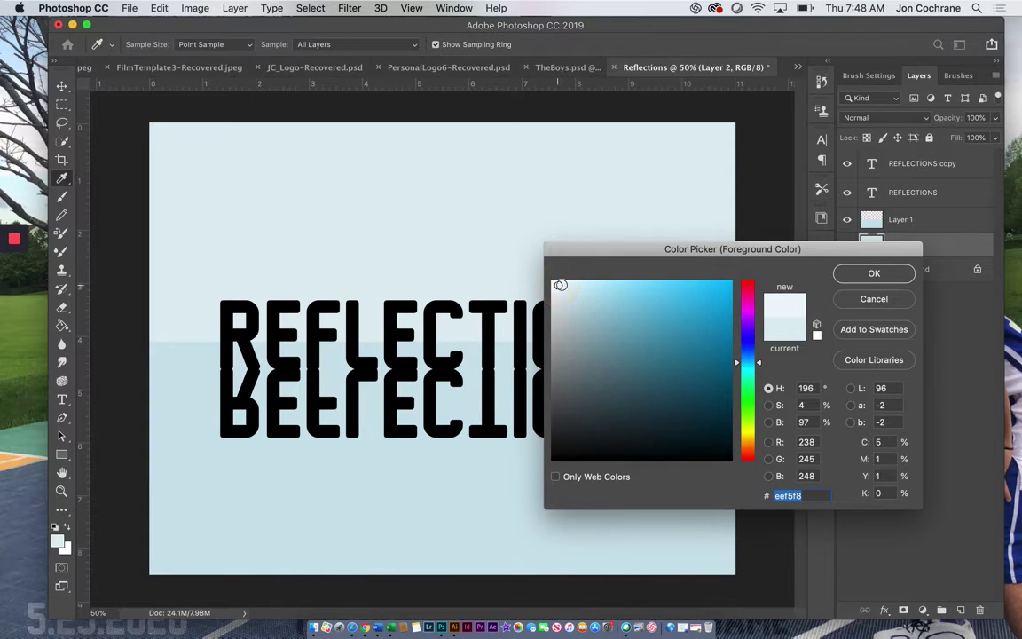
{"action": "left_click", "coordinate": [868, 275]}
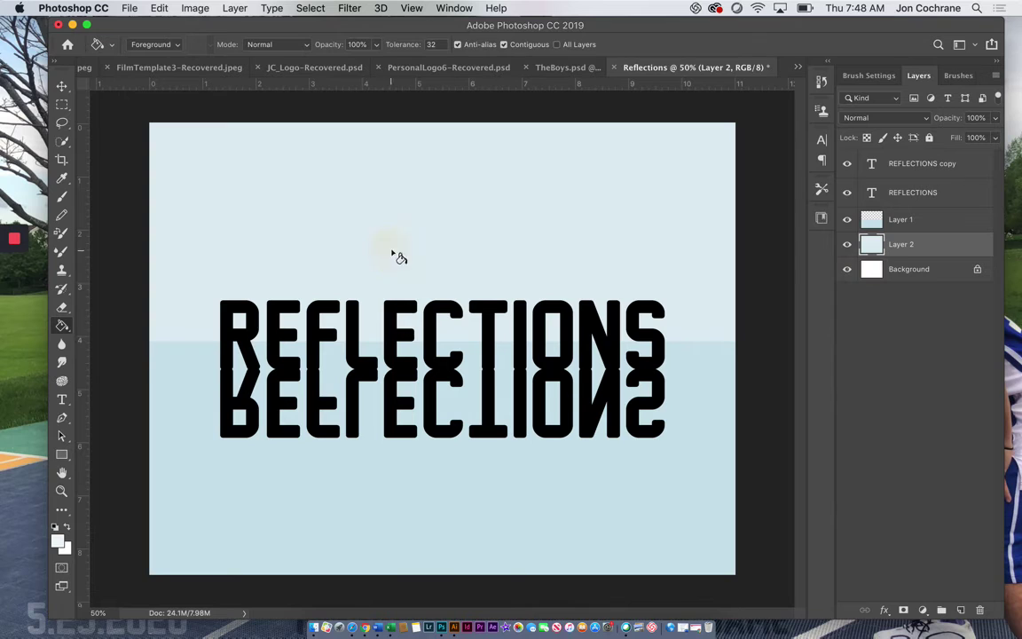
{"action": "left_click", "coordinate": [368, 227]}
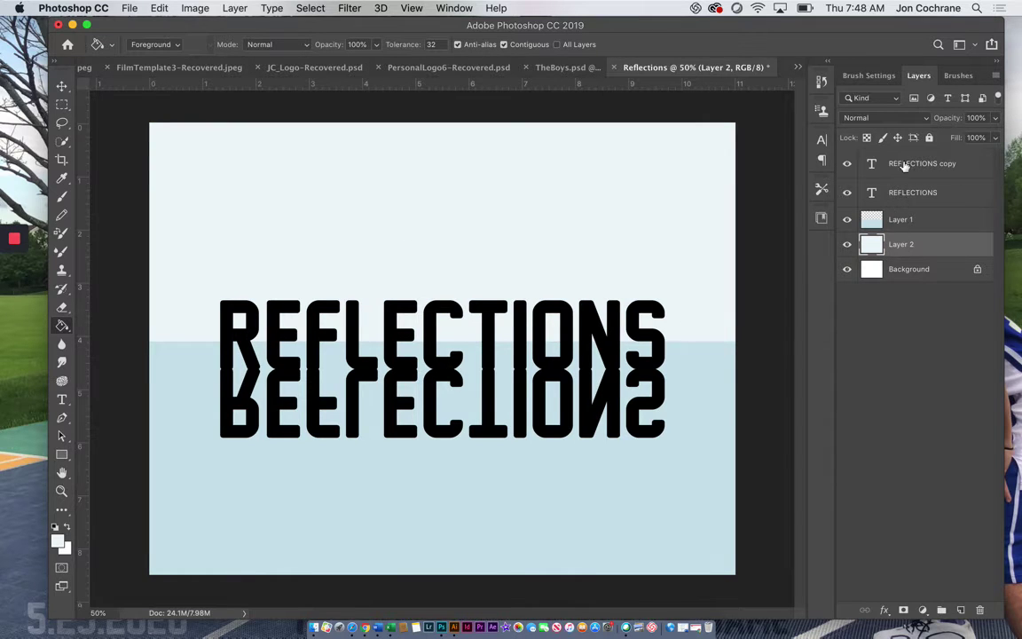
Rasterize the type of the mirrored REFLECTIONS copy layer.
{"action": "left_click", "coordinate": [904, 170]}
{"action": "key", "text": "v"}
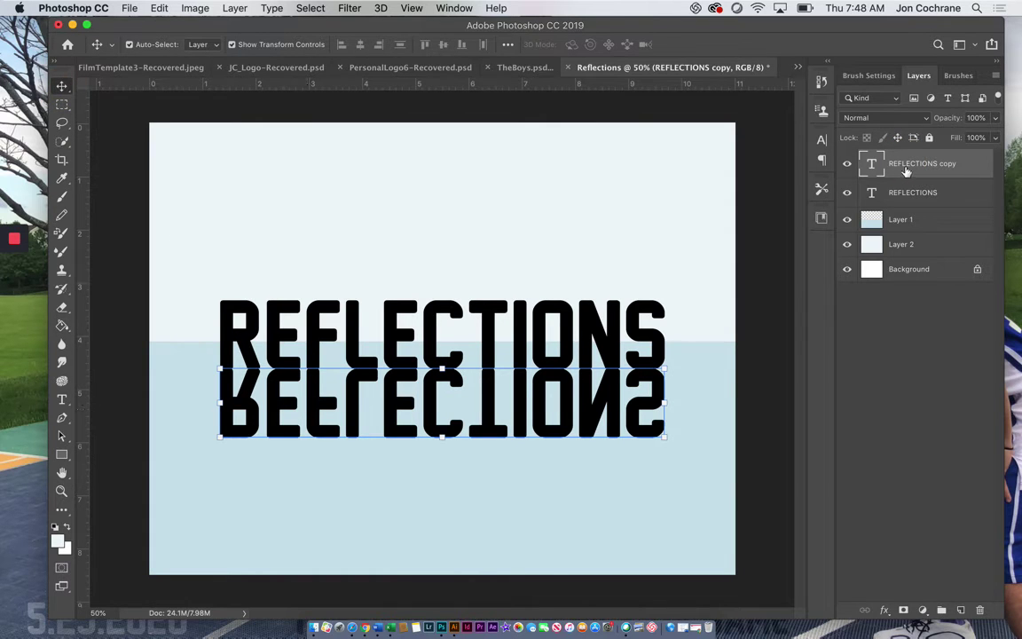
{"action": "right_click", "coordinate": [905, 171]}
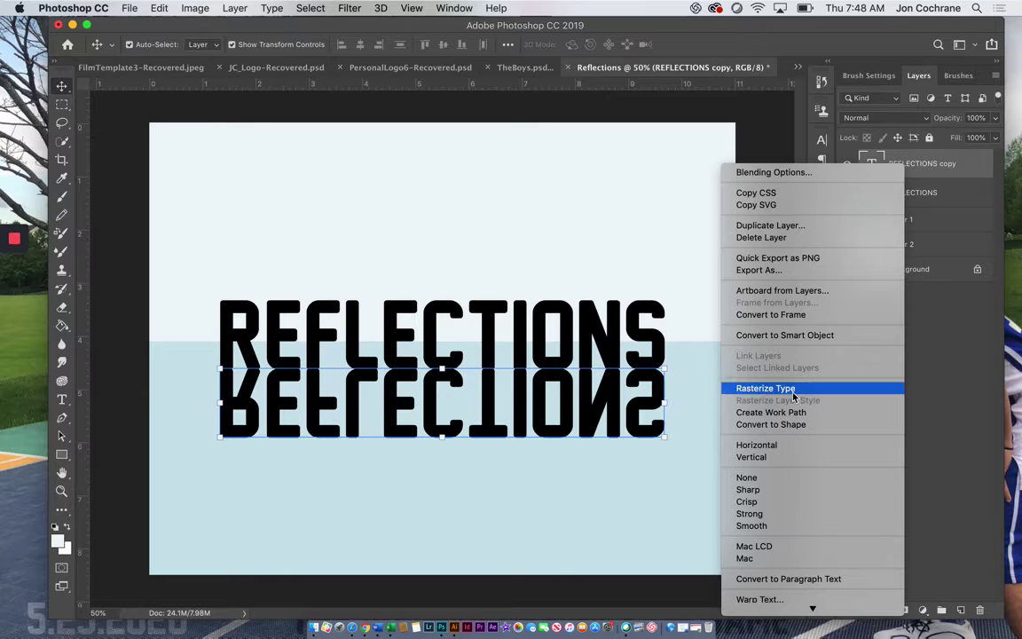
{"action": "left_click", "coordinate": [765, 388]}
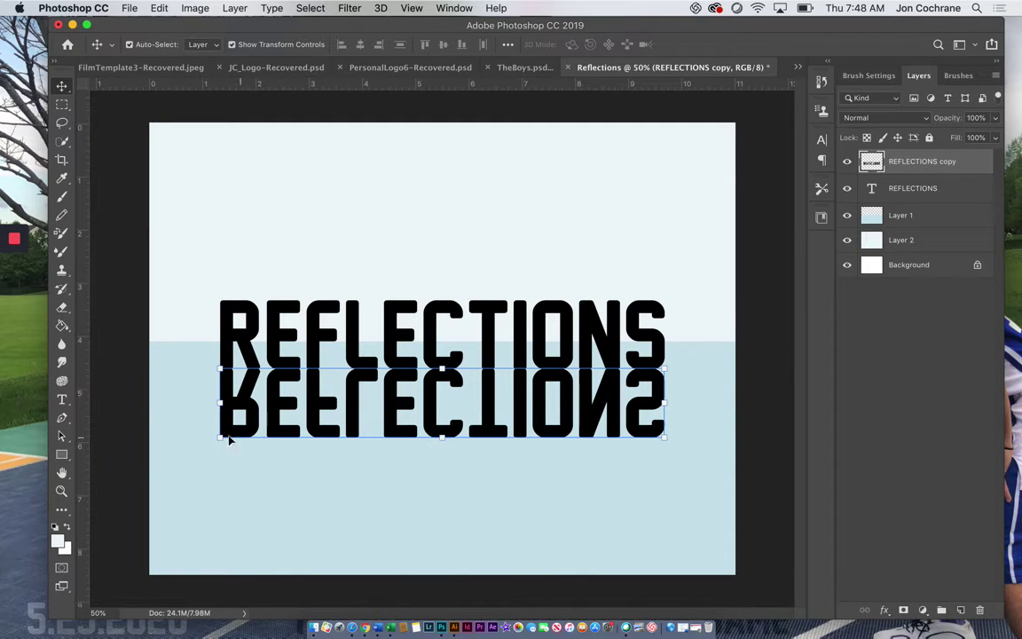
Apply a Perspective transform to the mirrored text, widening its lower edge almost to the canvas sides.
{"action": "left_click", "coordinate": [192, 10]}
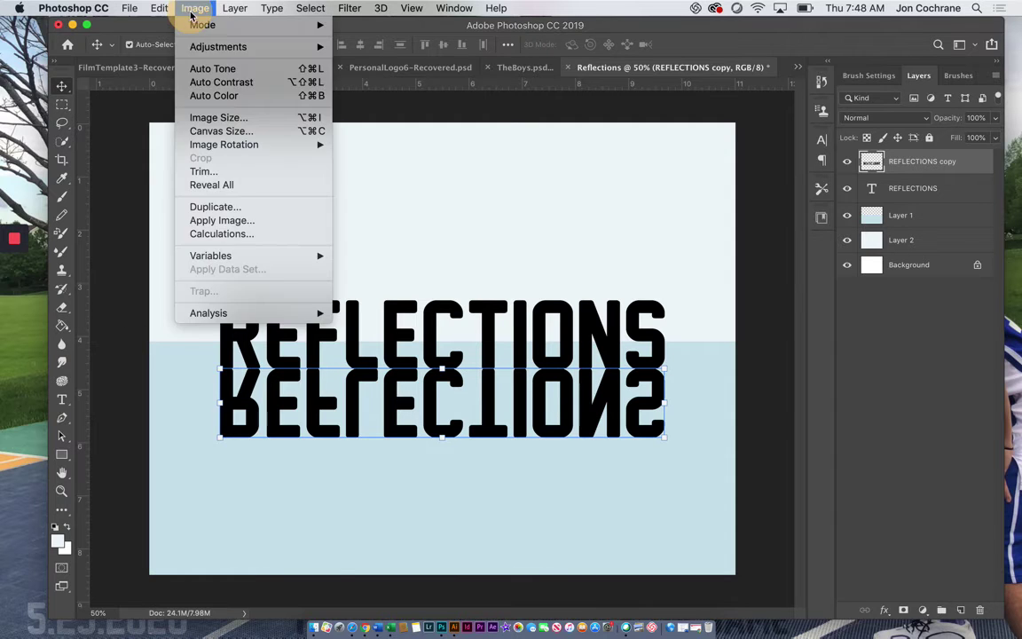
{"action": "mouse_move", "coordinate": [159, 9]}
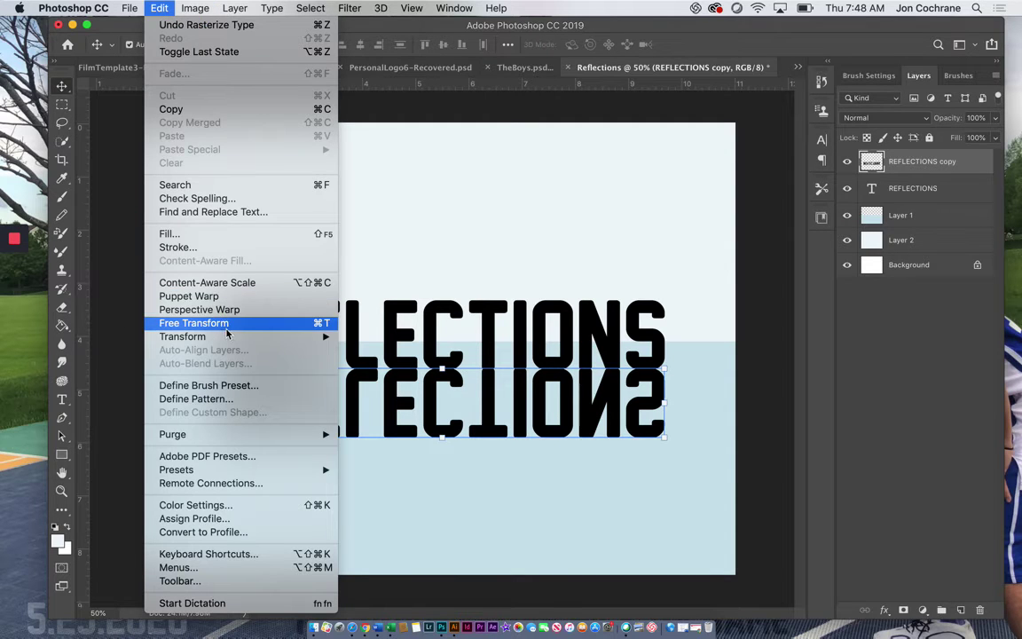
{"action": "mouse_move", "coordinate": [228, 336]}
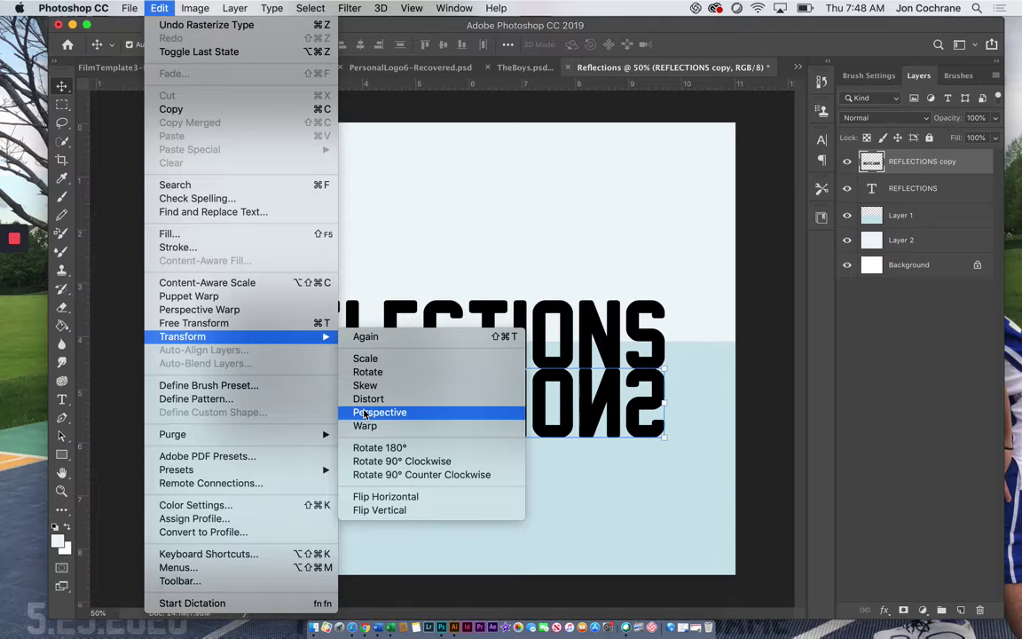
{"action": "left_click", "coordinate": [363, 413]}
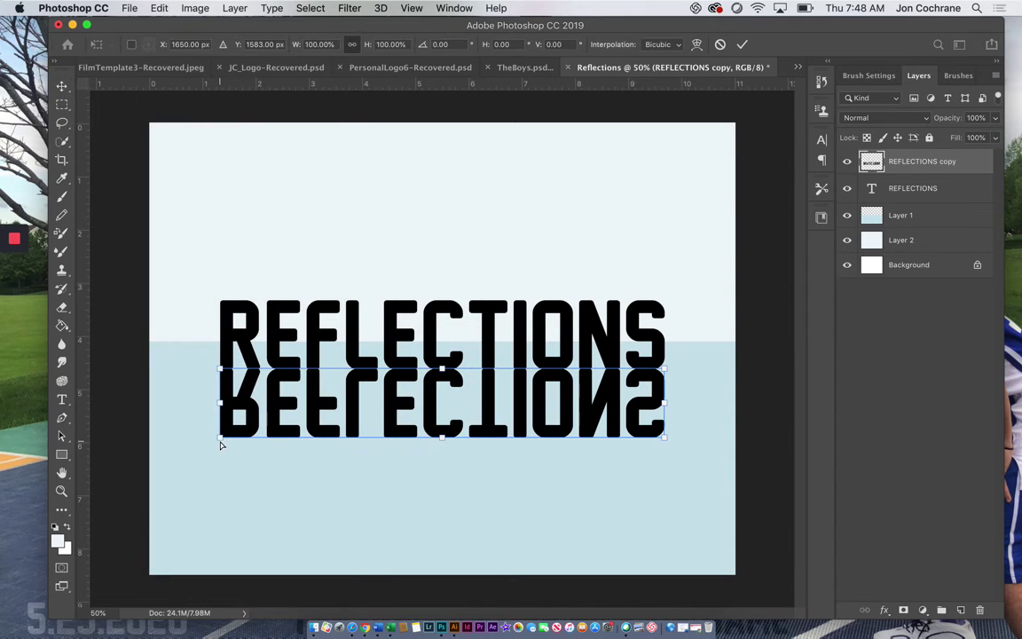
{"action": "left_click_drag", "start_coordinate": [221, 439], "coordinate": [153, 429]}
{"action": "key", "text": "Return"}
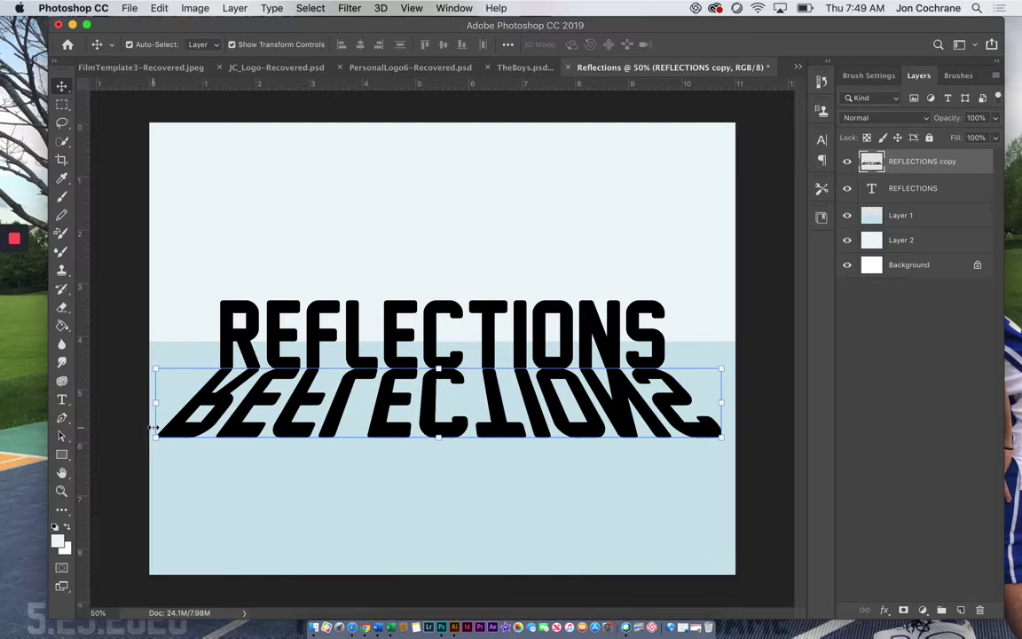
Lower the opacity of the REFLECTIONS copy layer to 55% and deselect the layer.
{"action": "left_click", "coordinate": [994, 117]}
{"action": "left_click_drag", "start_coordinate": [994, 138], "coordinate": [958, 136]}
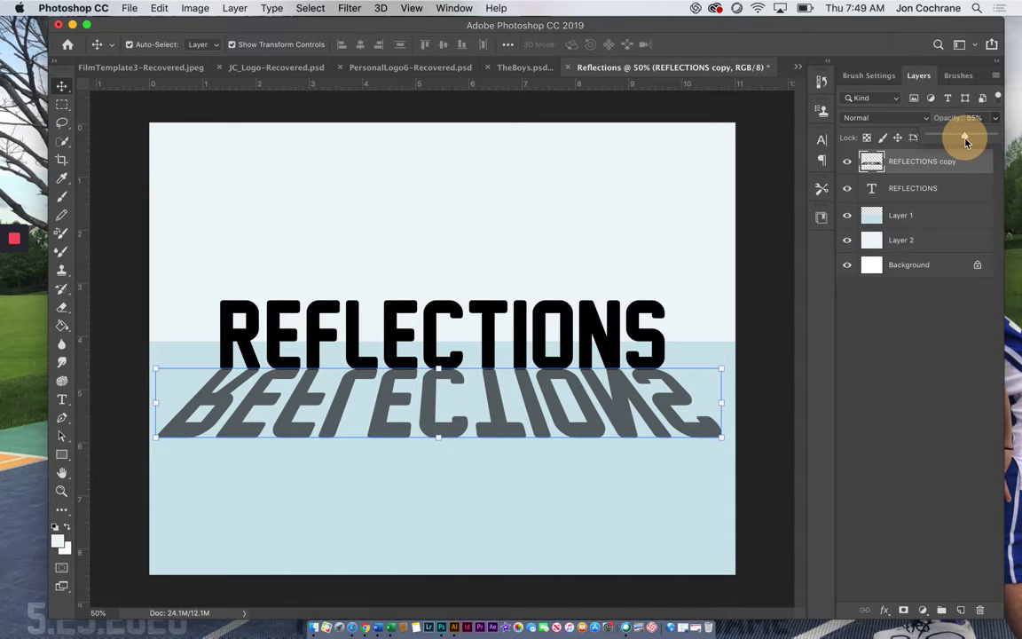
{"action": "left_click", "coordinate": [618, 121]}
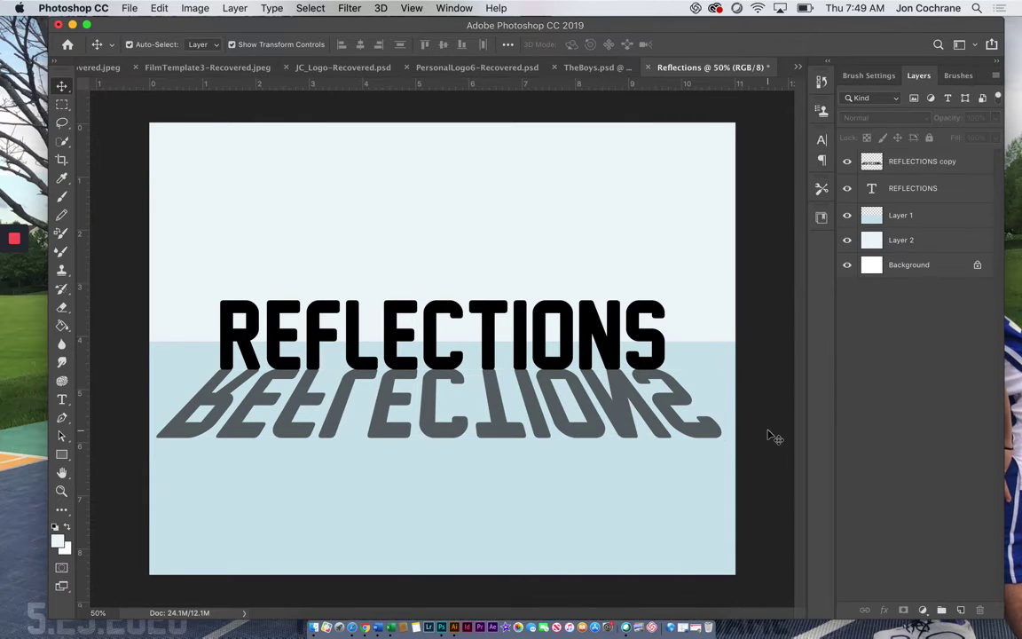
Add a layer mask to the REFLECTIONS copy layer and delete the extra vector mask.
{"action": "left_click", "coordinate": [891, 163]}
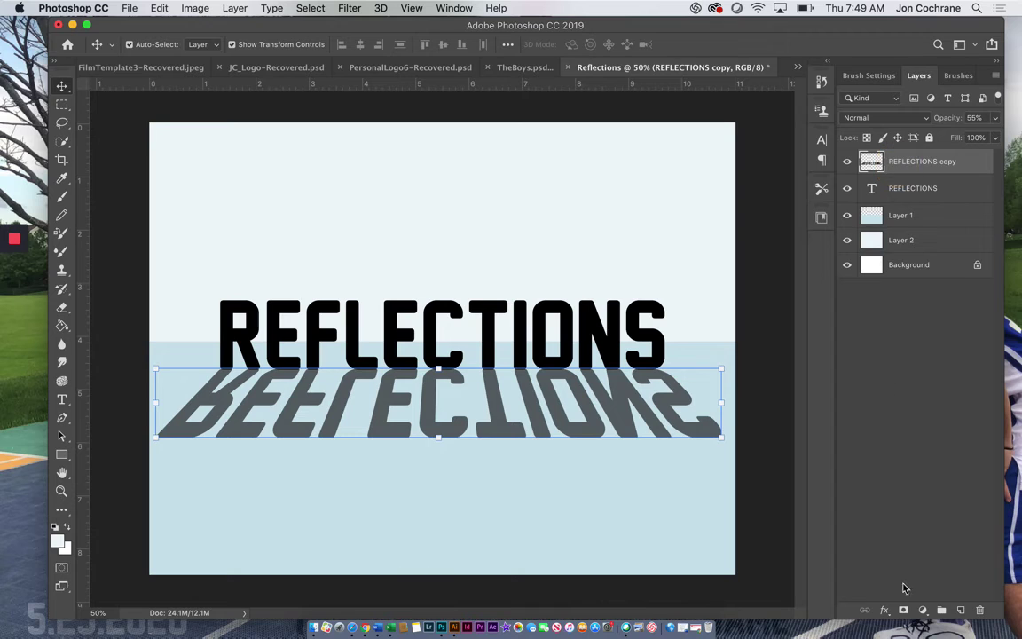
{"action": "left_click", "coordinate": [903, 611]}
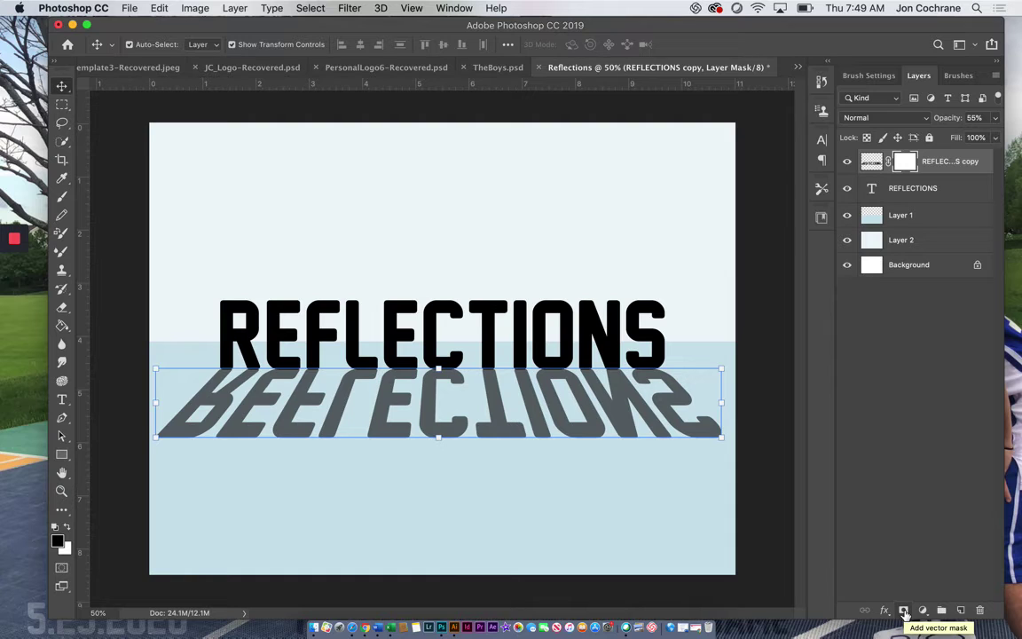
{"action": "left_click", "coordinate": [904, 612]}
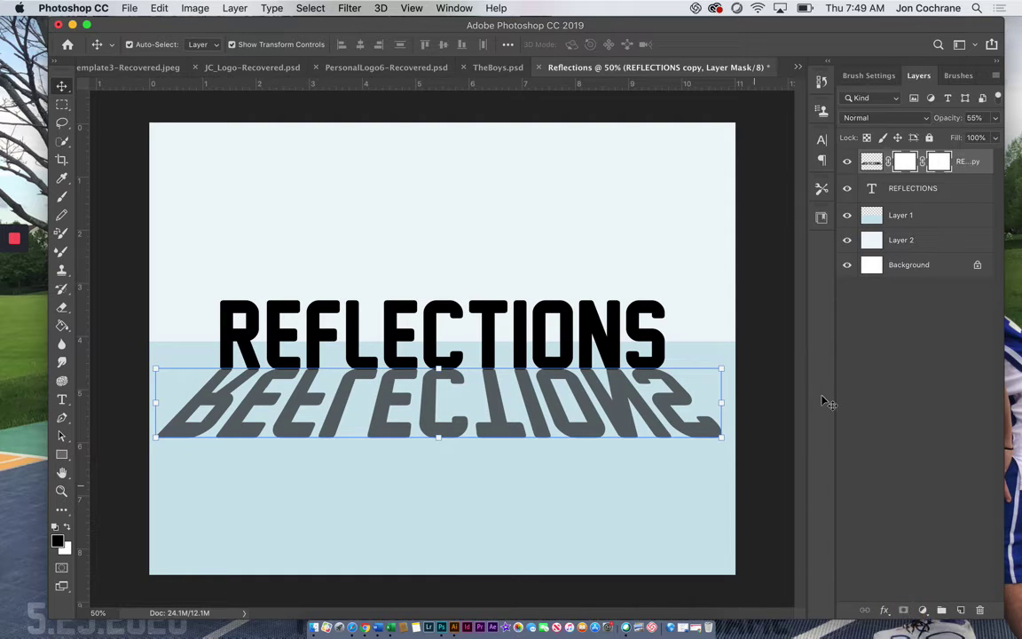
{"action": "left_click", "coordinate": [979, 610]}
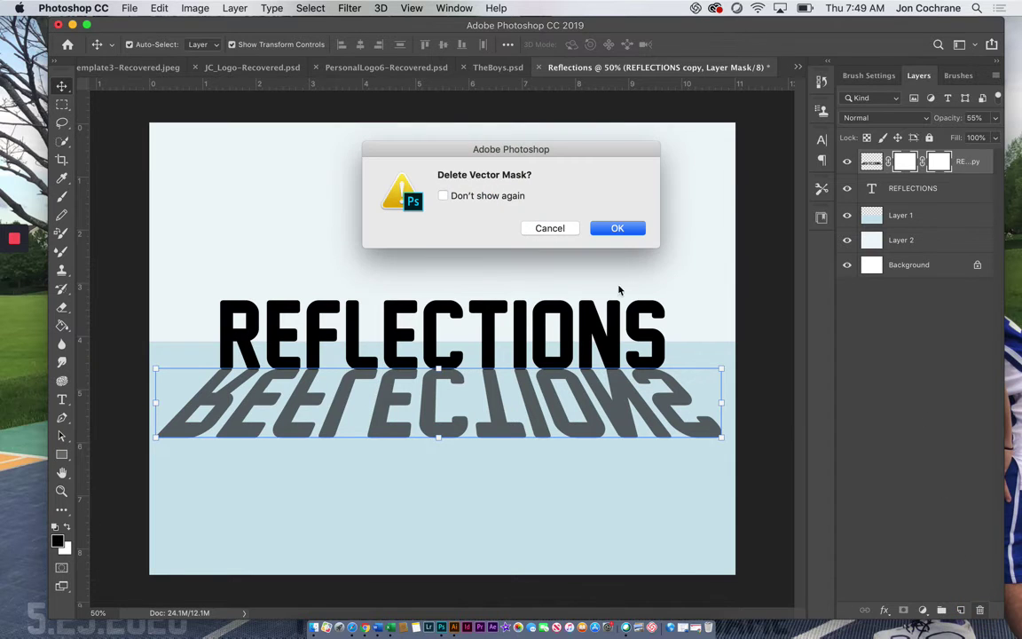
{"action": "left_click", "coordinate": [600, 230]}
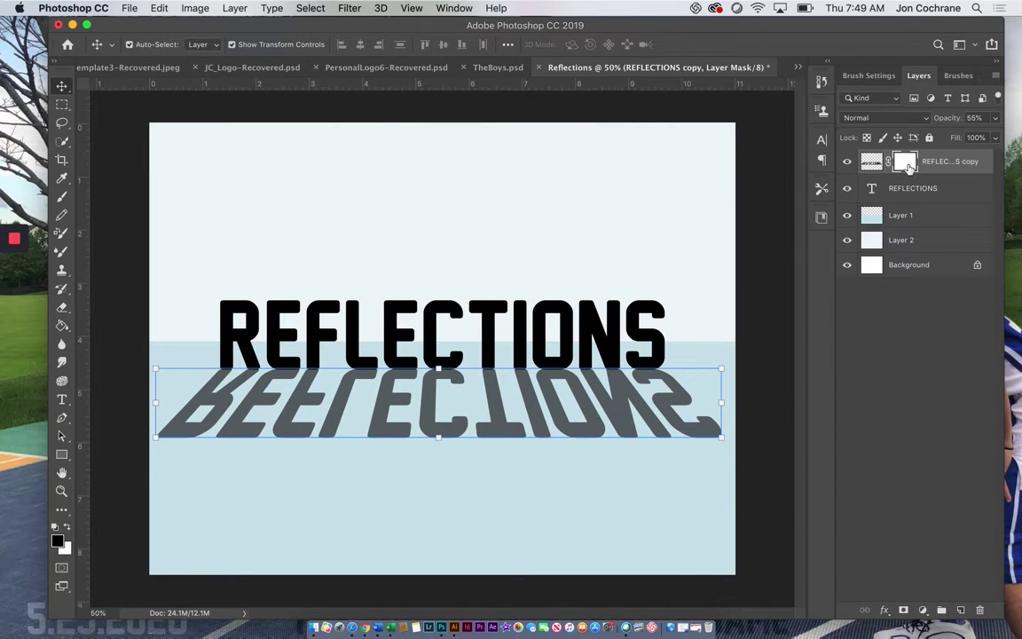
Fade the reflection on its mask with a linear Foreground to Transparent gradient in black, from the mirrored text's lower edge up to its upper edge.
{"action": "left_click", "coordinate": [62, 327]}
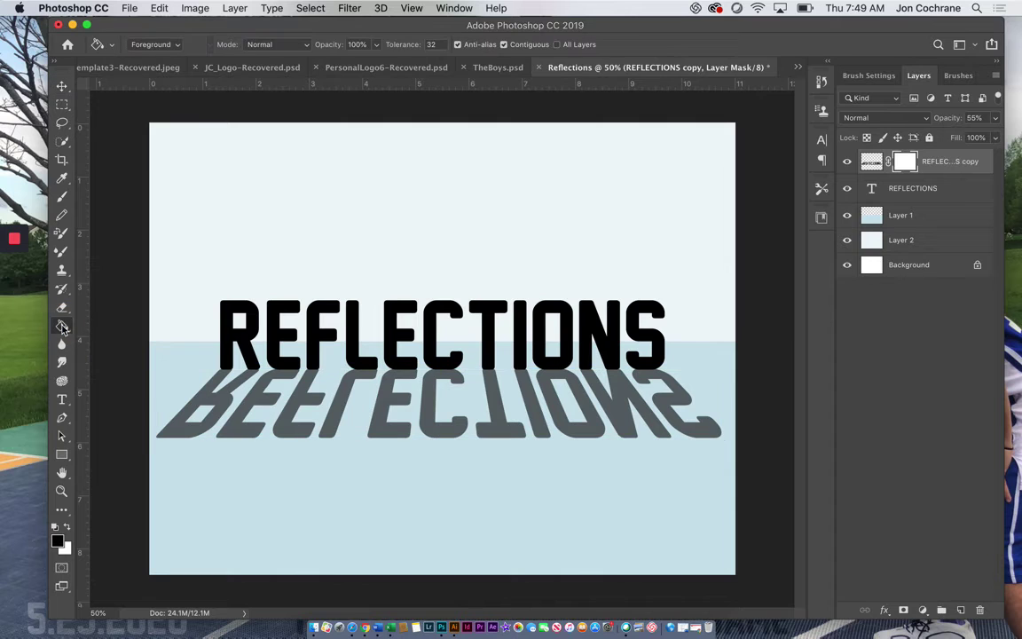
{"action": "left_click_drag", "start_coordinate": [62, 327], "coordinate": [103, 321]}
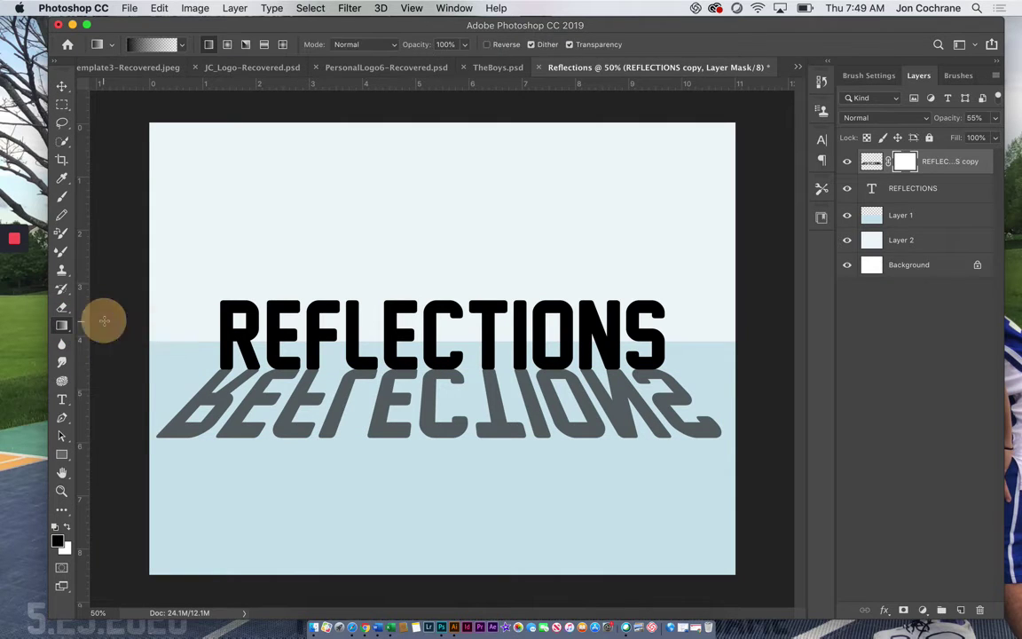
{"action": "left_click", "coordinate": [157, 45]}
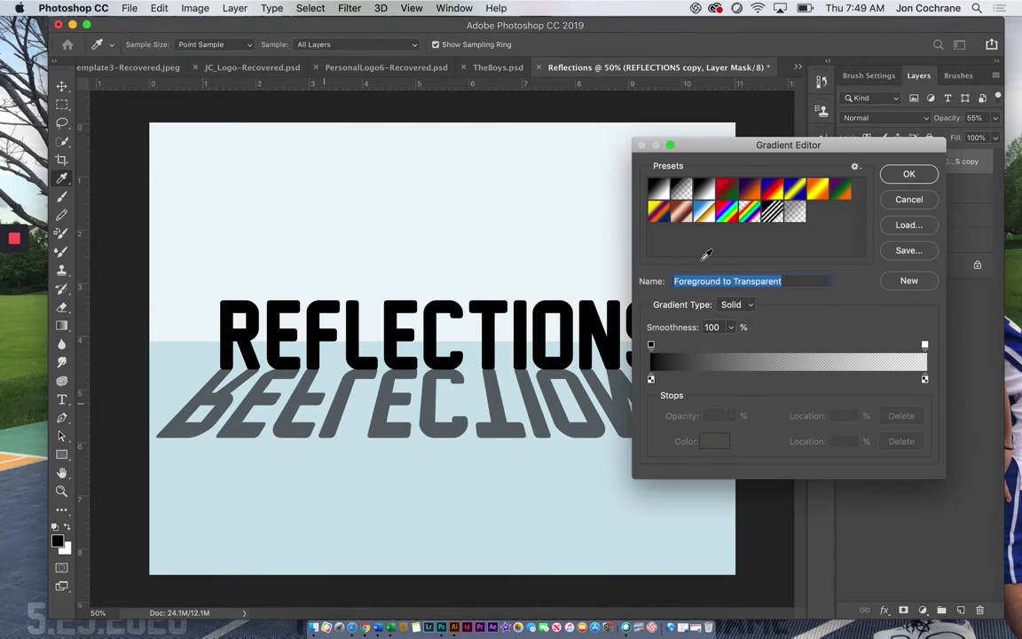
{"action": "left_click", "coordinate": [703, 188]}
{"action": "left_click", "coordinate": [681, 189]}
{"action": "left_click", "coordinate": [907, 175]}
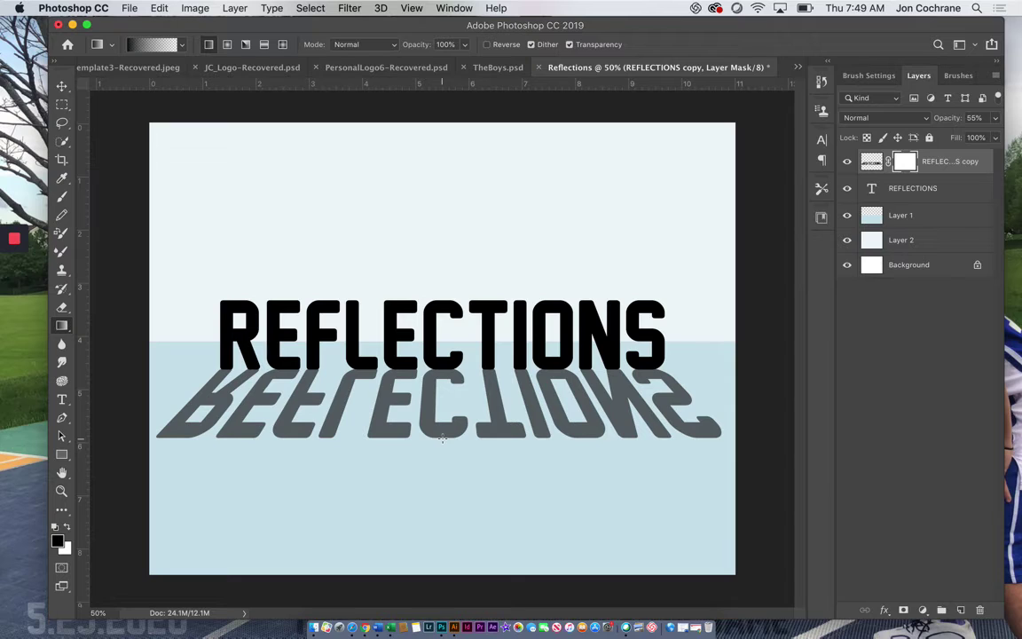
{"action": "left_click_drag", "start_coordinate": [441, 437], "coordinate": [441, 371]}
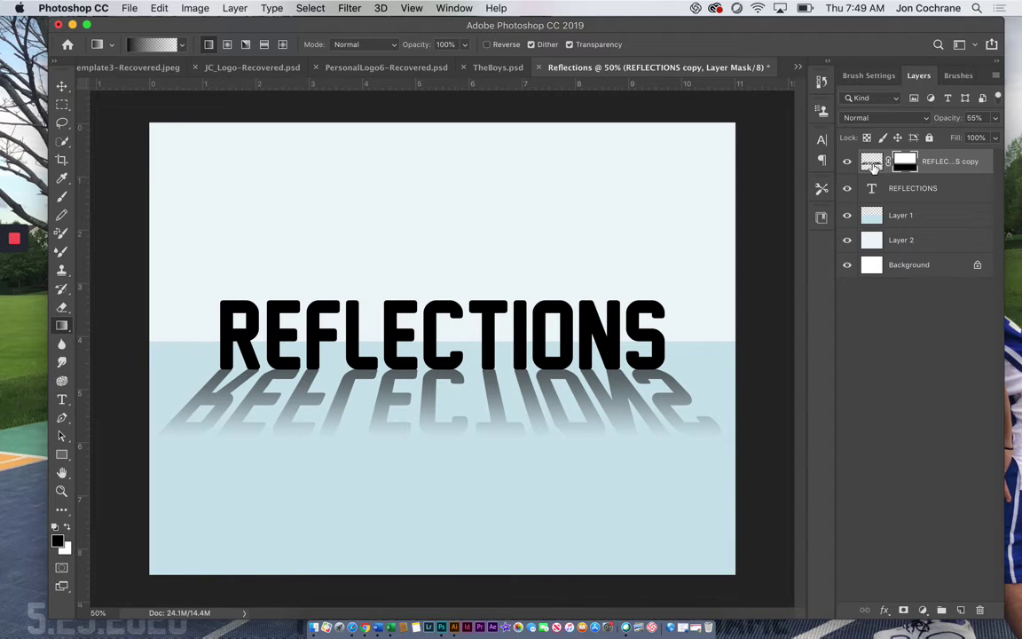
Add a Color Overlay in medium blue 79bdd8 to the upright REFLECTIONS text layer.
{"action": "left_click", "coordinate": [909, 189]}
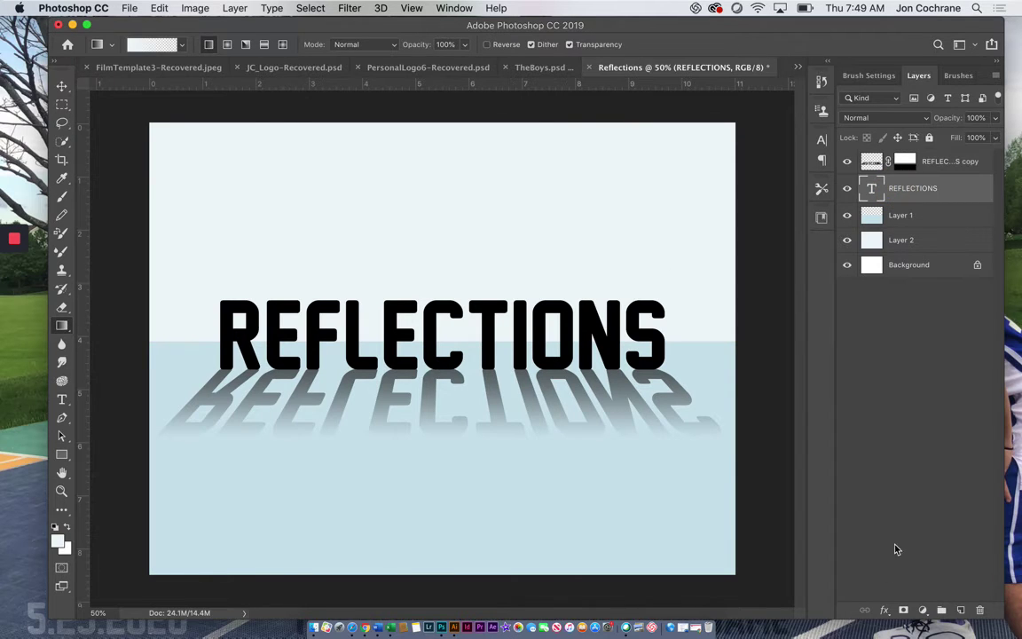
{"action": "left_click", "coordinate": [885, 610]}
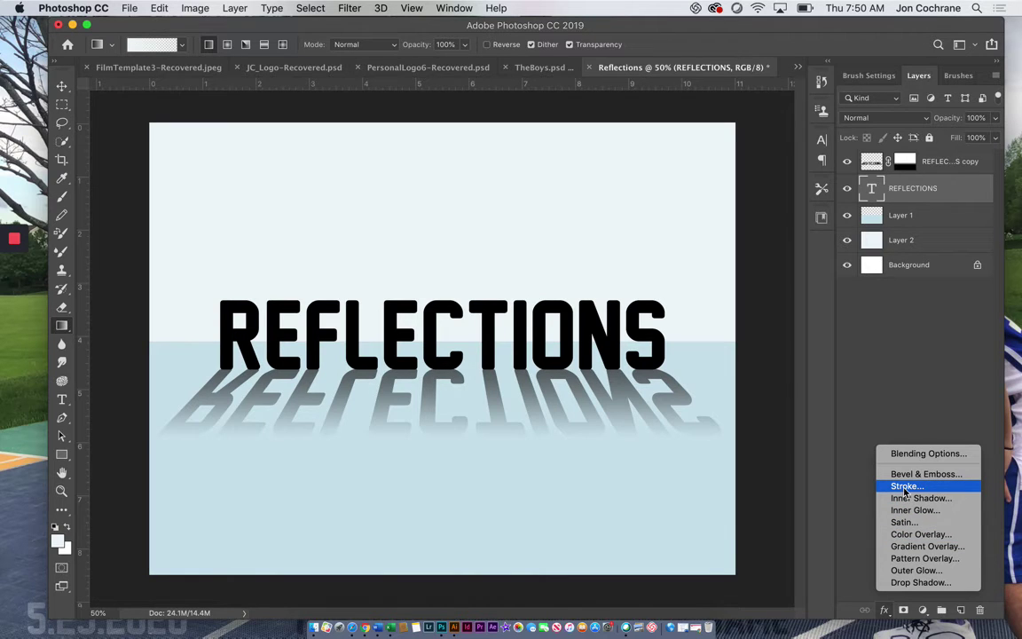
{"action": "left_click", "coordinate": [921, 534]}
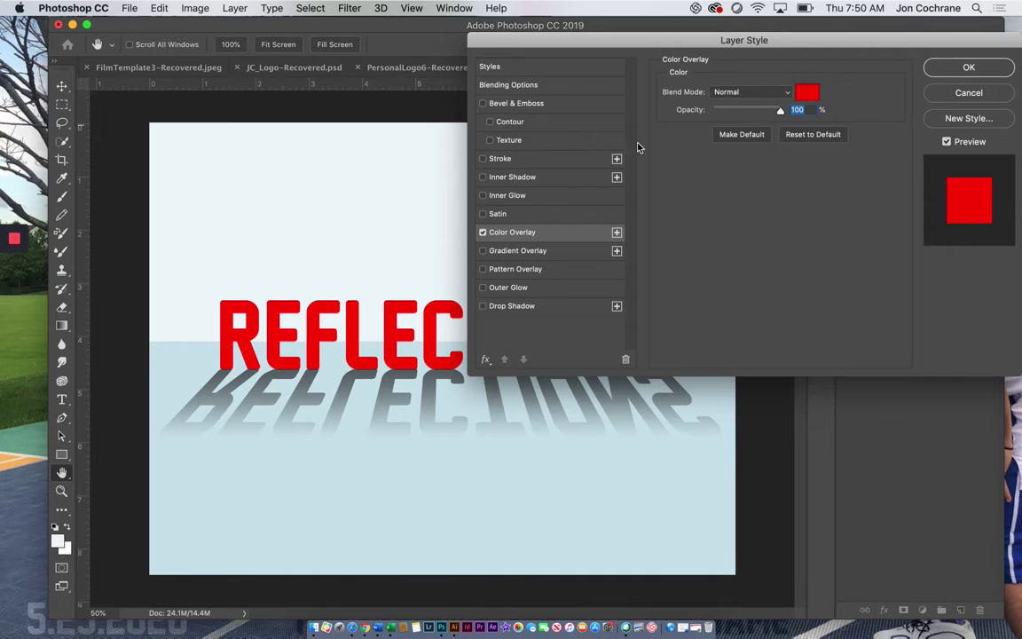
{"action": "left_click", "coordinate": [805, 92]}
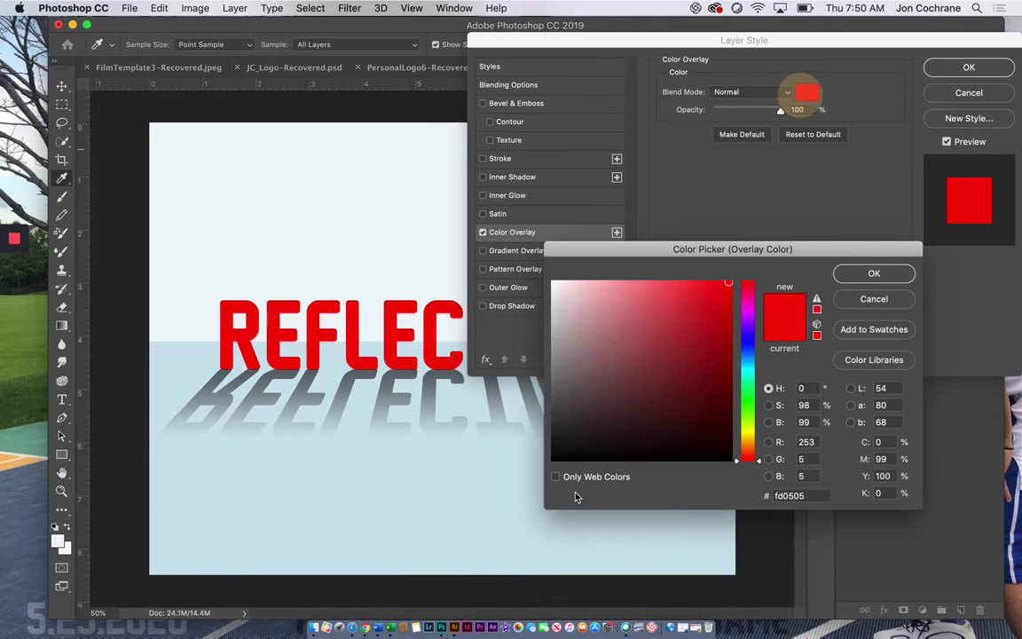
{"action": "left_click", "coordinate": [444, 564]}
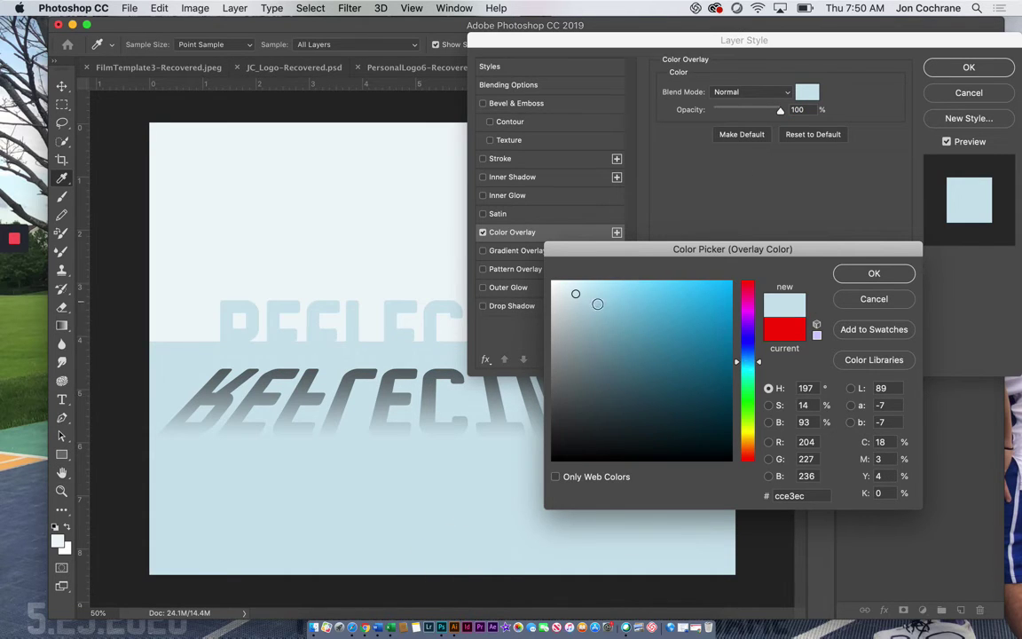
{"action": "left_click_drag", "start_coordinate": [596, 304], "coordinate": [632, 308]}
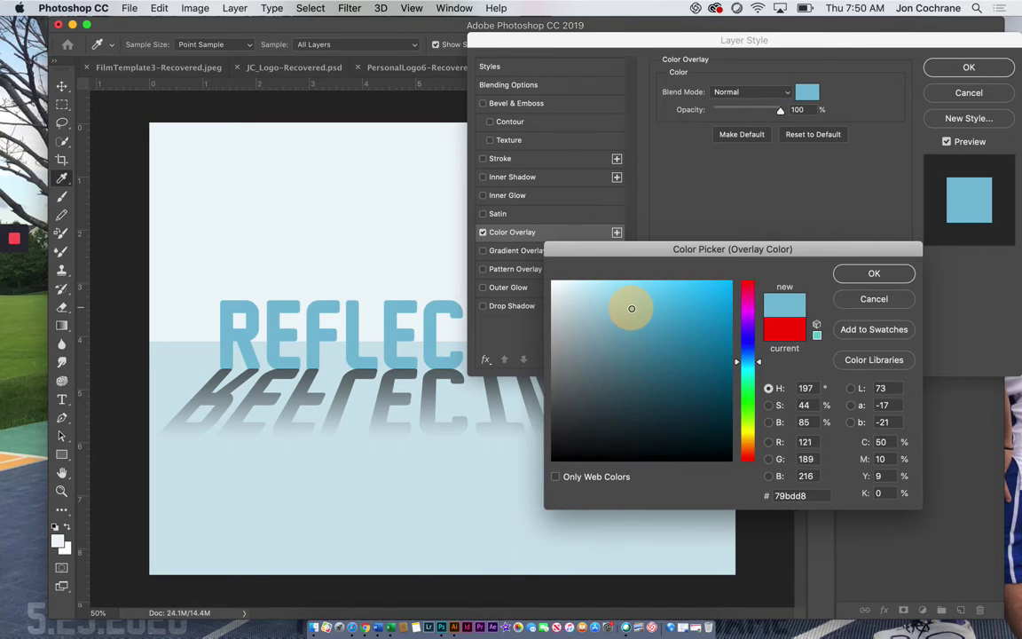
{"action": "left_click", "coordinate": [874, 273]}
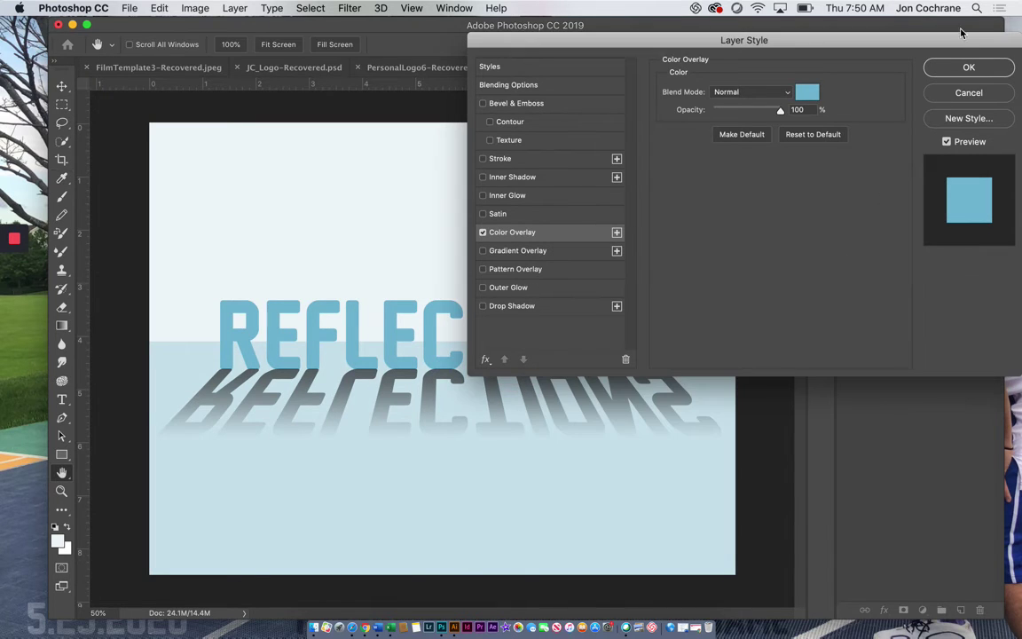
{"action": "left_click", "coordinate": [965, 66]}
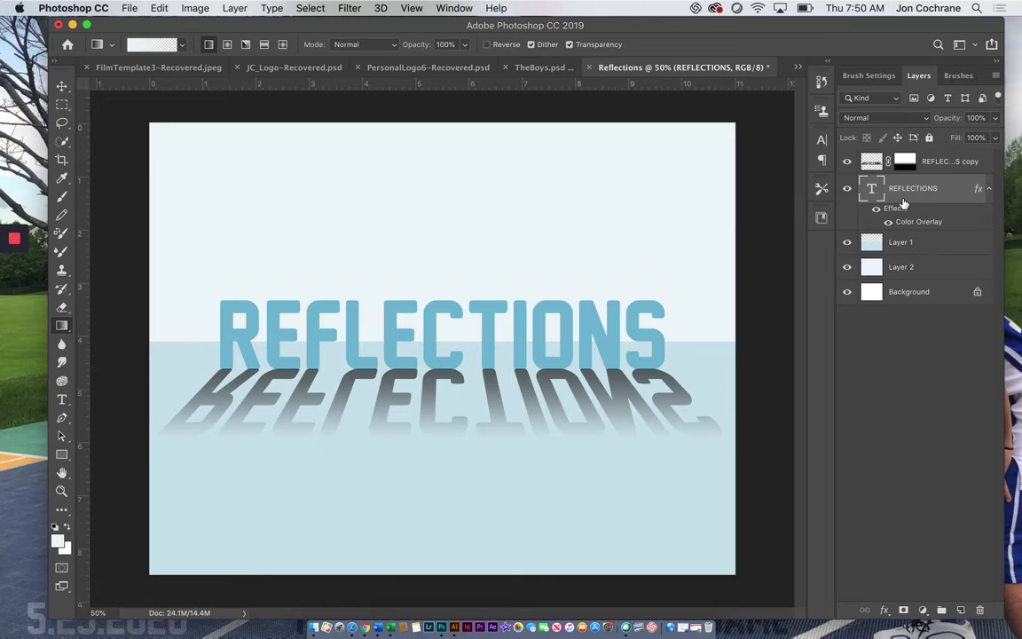
Move the upright REFLECTIONS text layer above its mirrored copy and lower the copy layer's opacity to 28%.
{"action": "left_click_drag", "start_coordinate": [896, 186], "coordinate": [923, 155]}
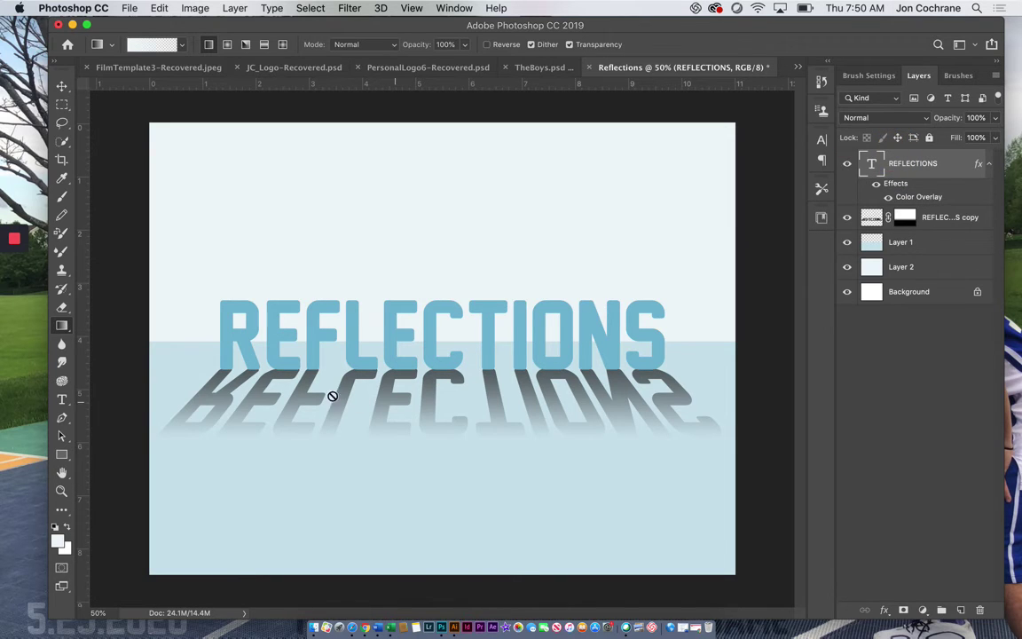
{"action": "left_click", "coordinate": [871, 217]}
{"action": "left_click_drag", "start_coordinate": [995, 120], "coordinate": [948, 139]}
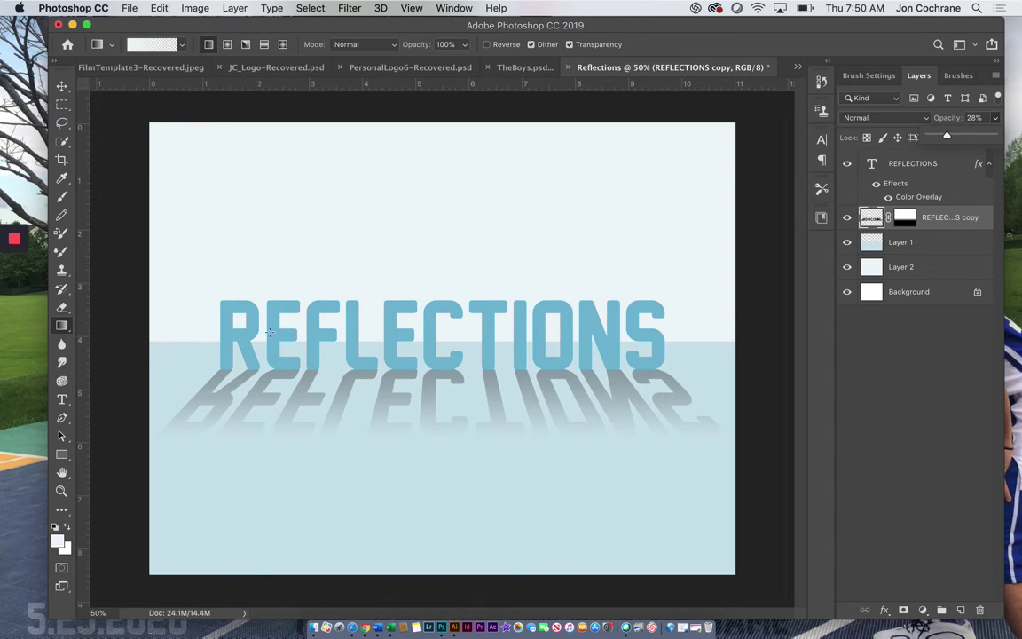
Add a Gradient Overlay to Layer 1, the water area in the lower half of the canvas.
{"action": "left_click", "coordinate": [914, 240]}
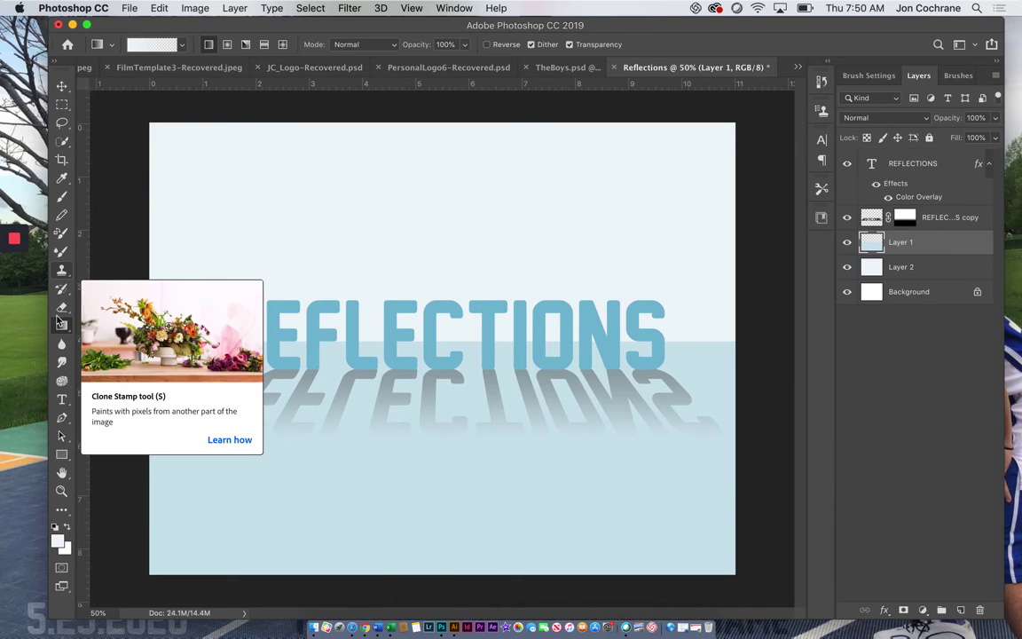
{"action": "mouse_move", "coordinate": [61, 325]}
{"action": "left_mouse_down"}
{"action": "mouse_move", "coordinate": [105, 337]}
{"action": "mouse_move", "coordinate": [46, 331]}
{"action": "mouse_move", "coordinate": [58, 328]}
{"action": "left_mouse_up"}
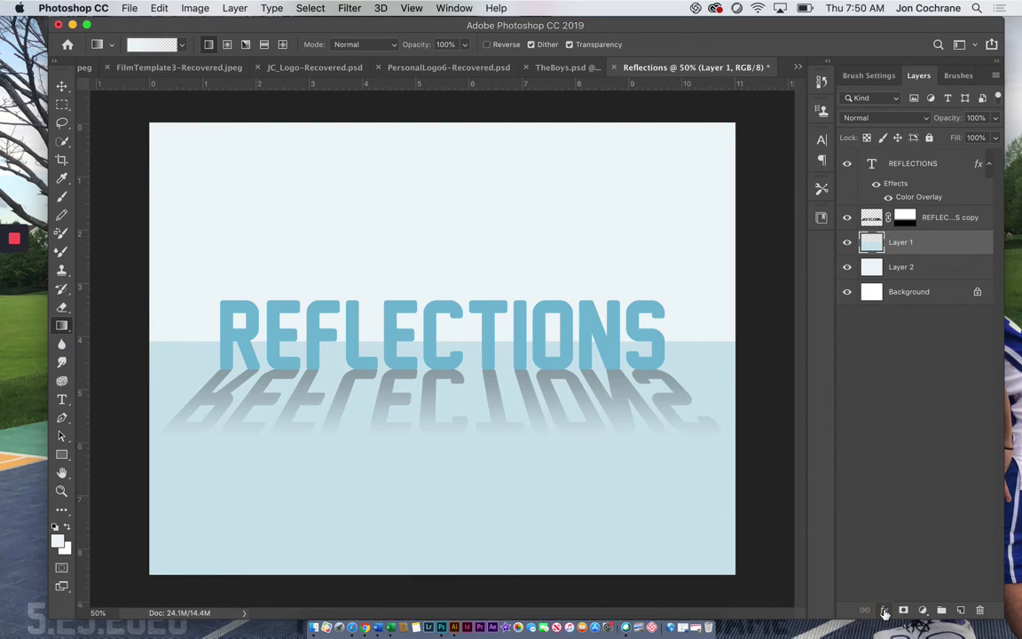
{"action": "left_click_drag", "start_coordinate": [885, 610], "coordinate": [909, 547]}
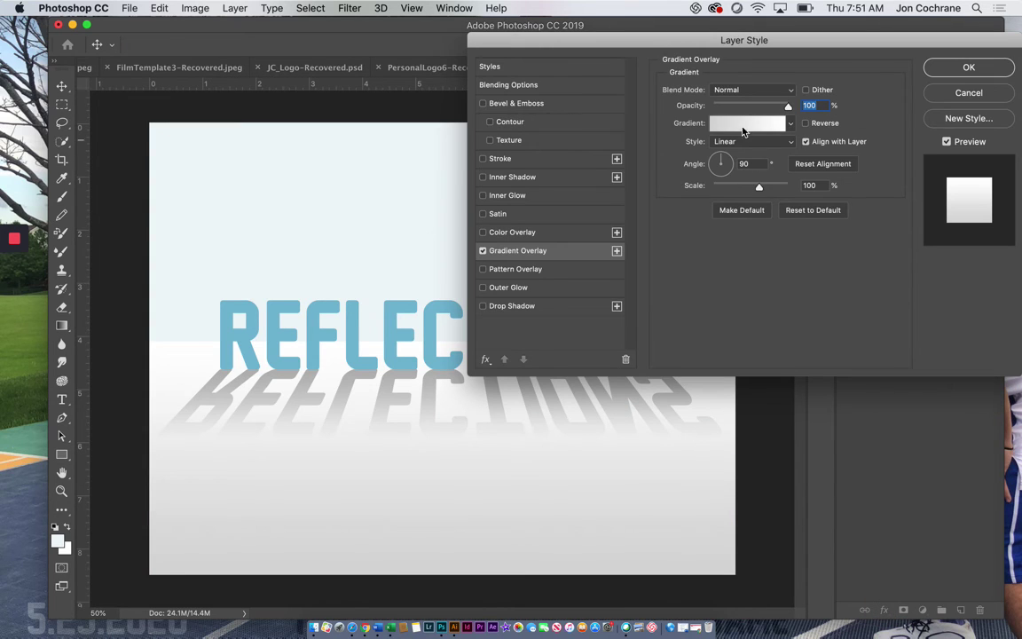
Set both color stops of the overlay's gradient to the blue 77bad5 sampled from the REFLECTIONS text.
{"action": "left_click", "coordinate": [736, 124]}
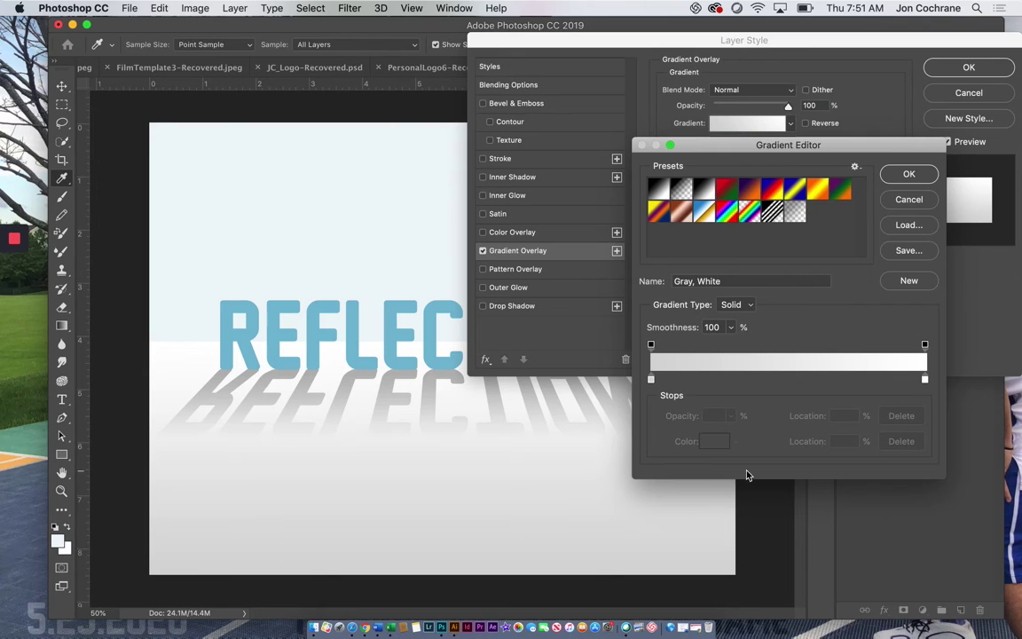
{"action": "left_click", "coordinate": [650, 379]}
{"action": "double_click", "coordinate": [650, 379]}
{"action": "left_click", "coordinate": [649, 382]}
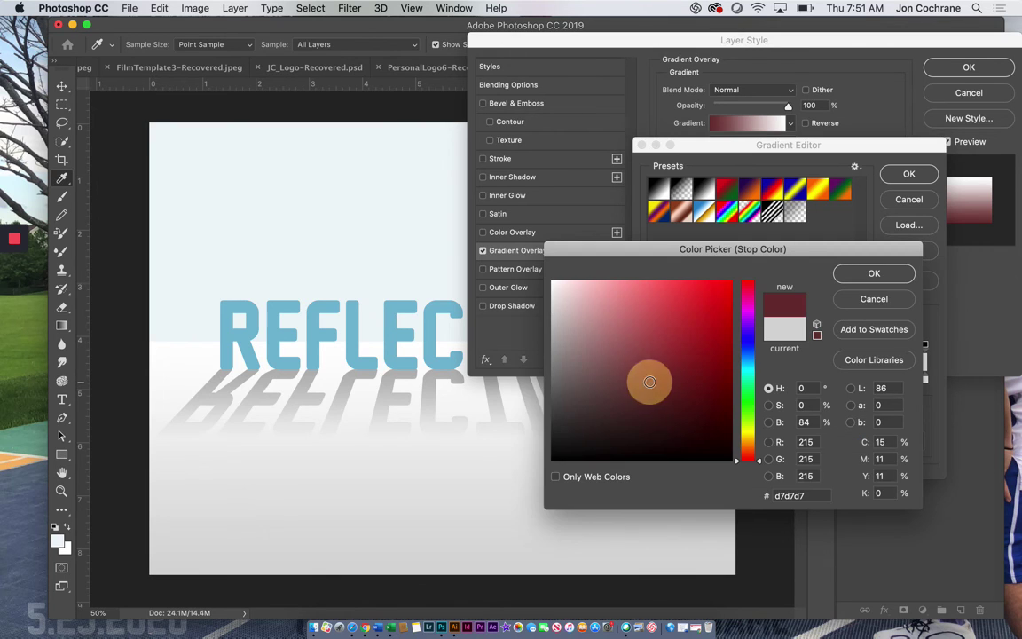
{"action": "left_click", "coordinate": [387, 330]}
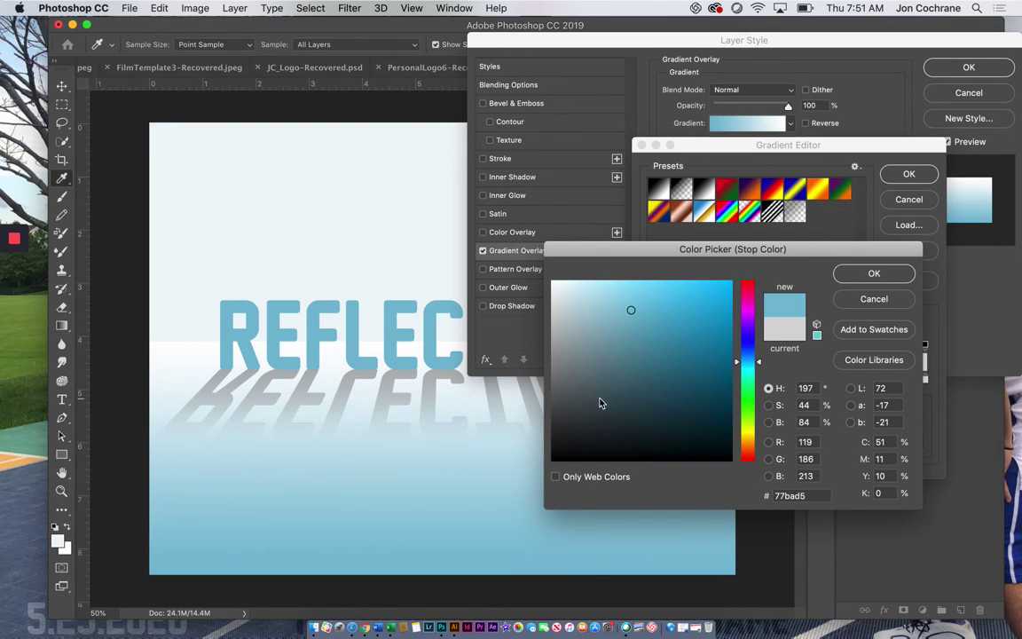
{"action": "left_click", "coordinate": [873, 274]}
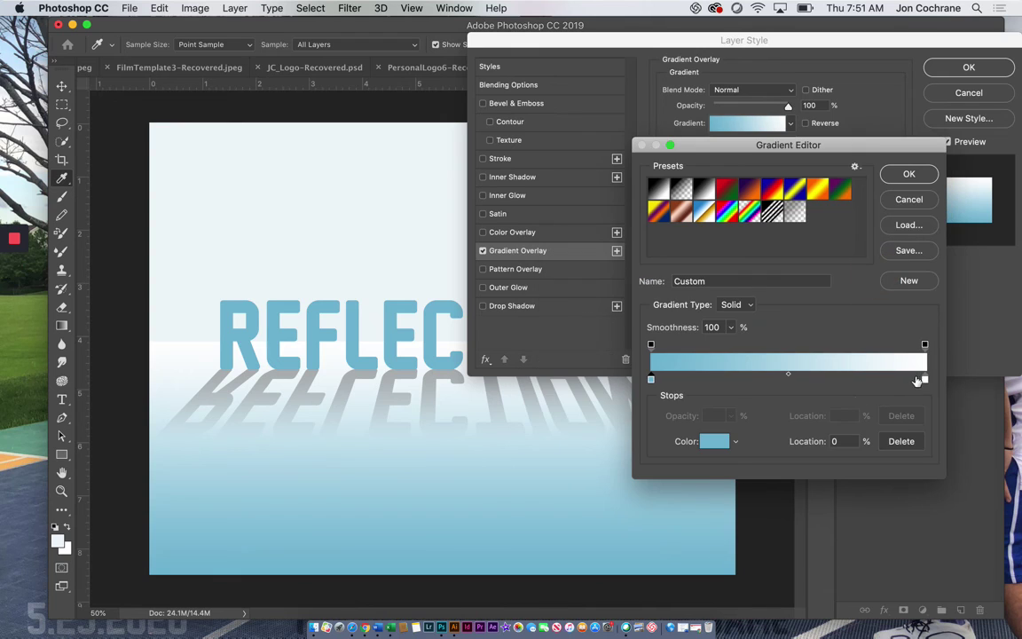
{"action": "double_click", "coordinate": [924, 379]}
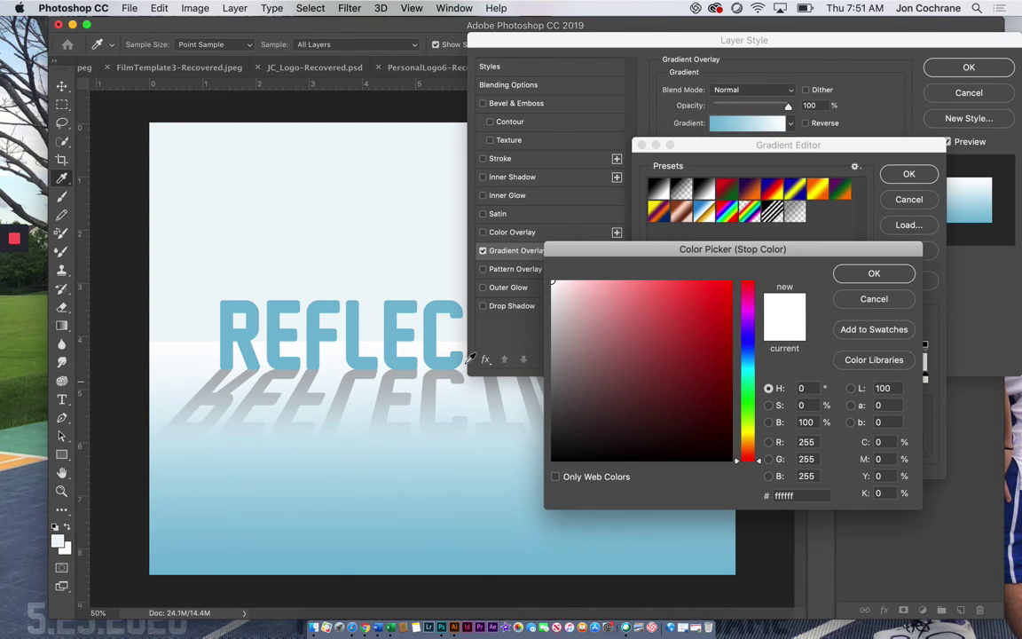
{"action": "left_click", "coordinate": [434, 335]}
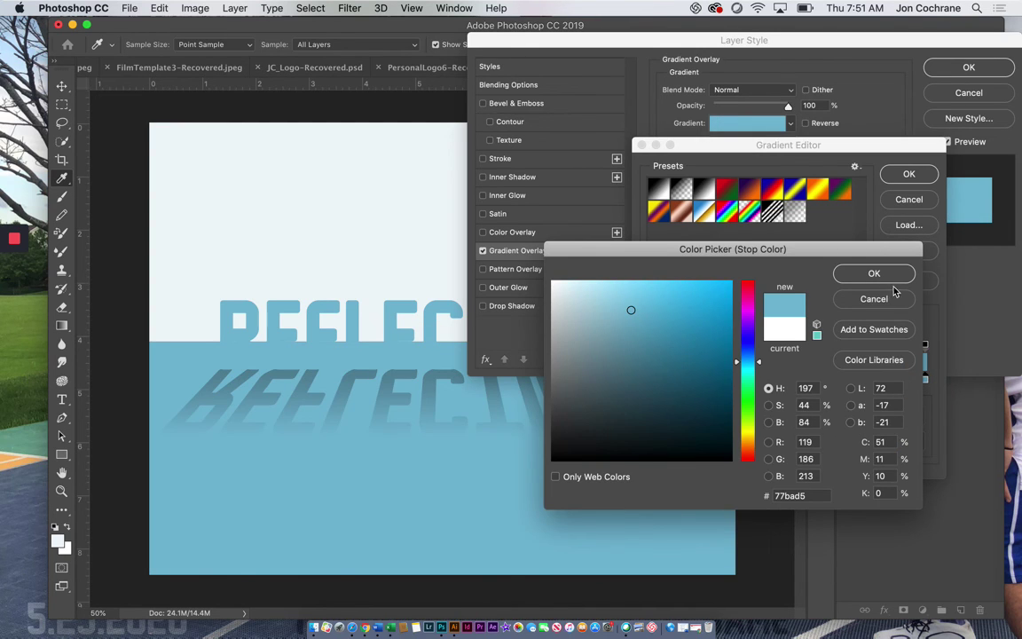
{"action": "left_click", "coordinate": [874, 273]}
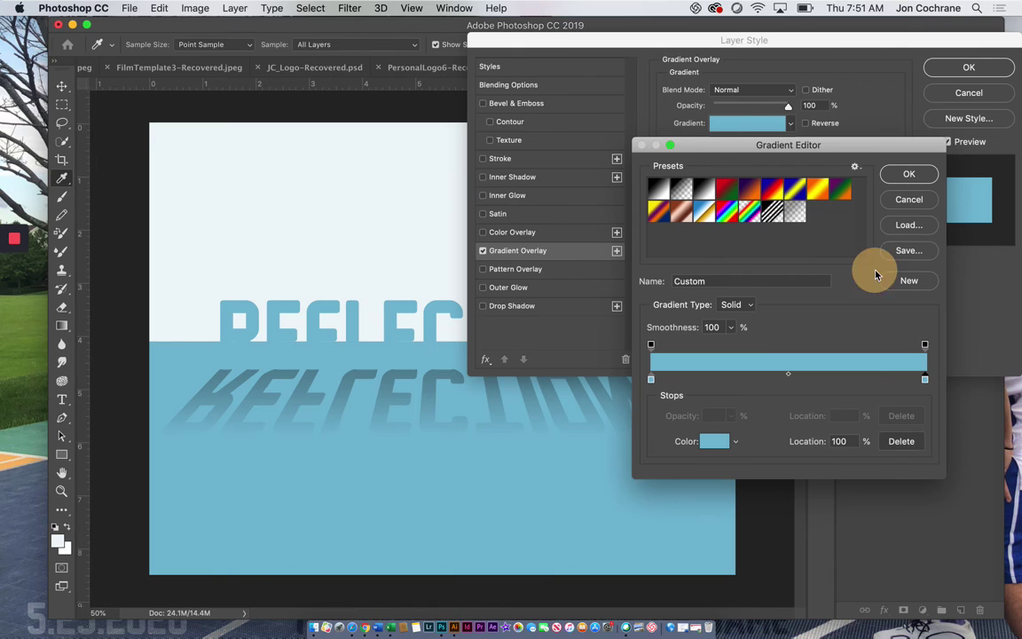
Lighten the gradient's starting color stop to a light blue of about b8e0f0.
{"action": "double_click", "coordinate": [651, 380]}
{"action": "left_click", "coordinate": [598, 294]}
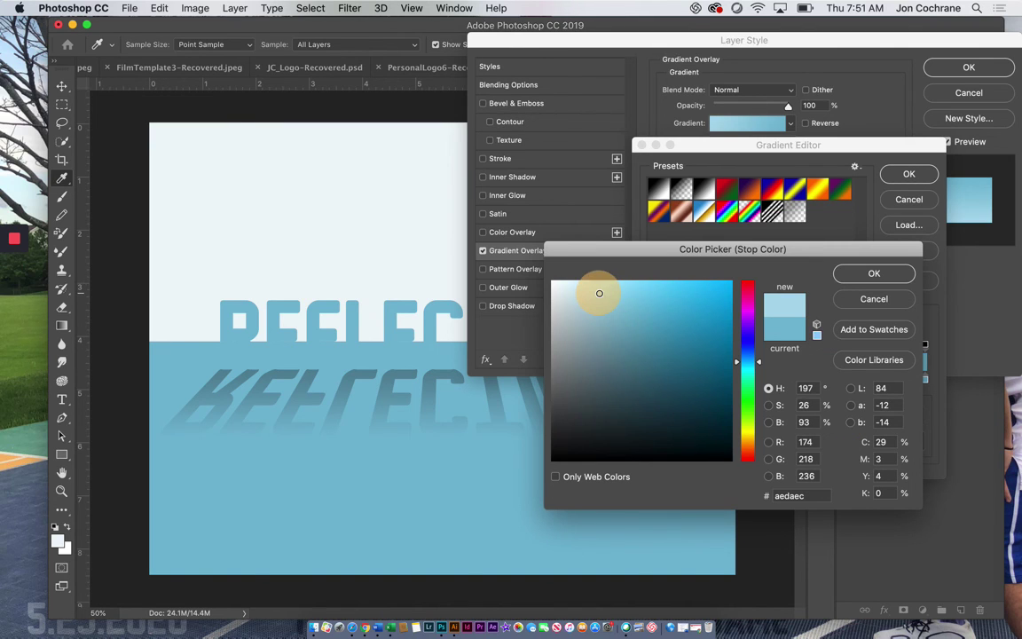
{"action": "left_click", "coordinate": [586, 290]}
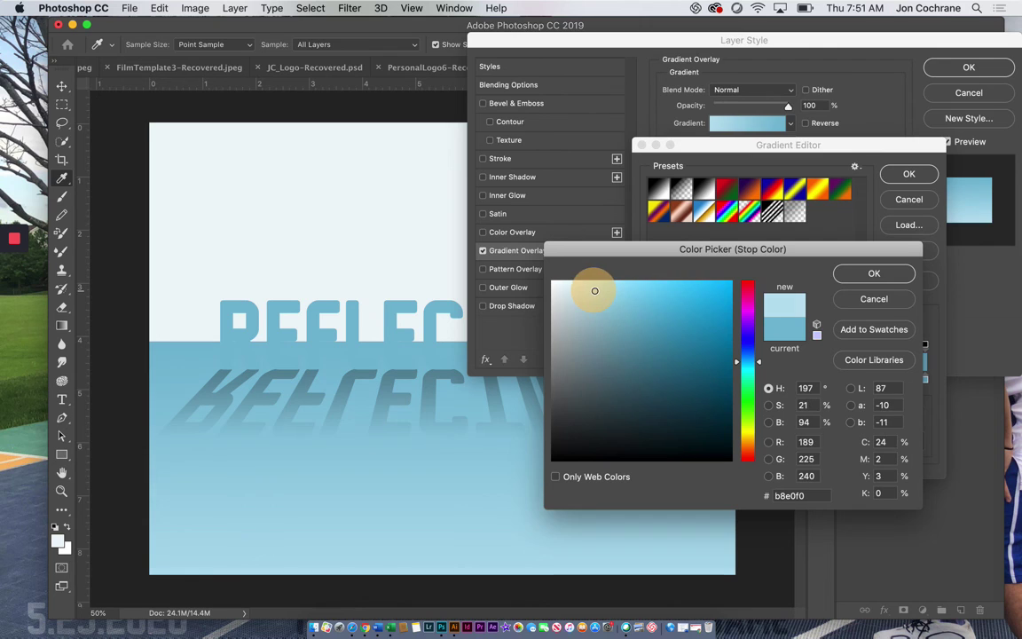
{"action": "left_click", "coordinate": [873, 273]}
Set the gradient's end color stop to pale blue cee8f3 at location 99% and accept the edited gradient.
{"action": "left_click", "coordinate": [924, 380]}
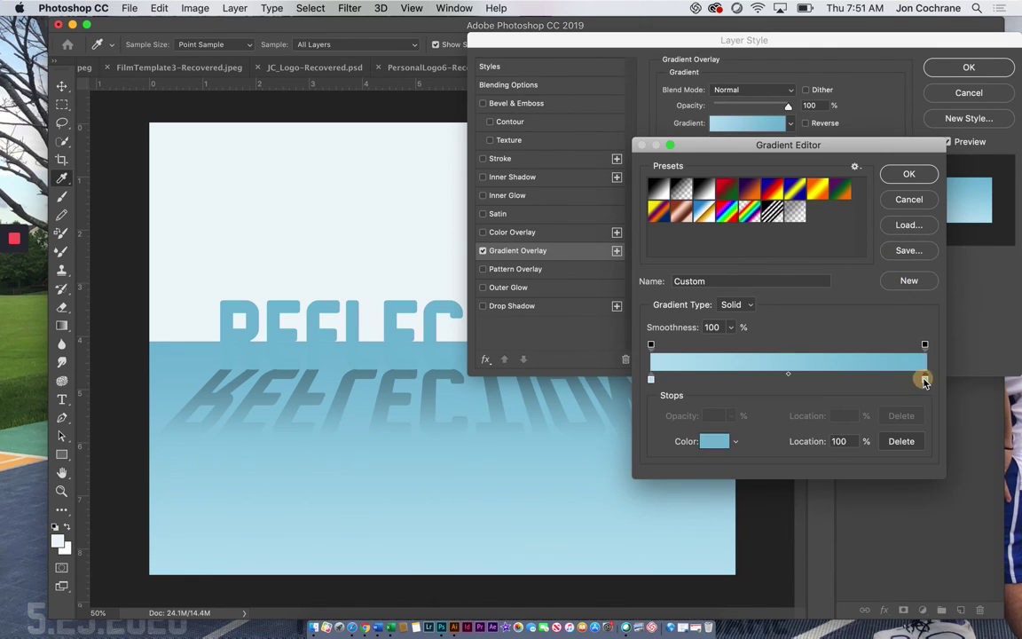
{"action": "double_click", "coordinate": [924, 379]}
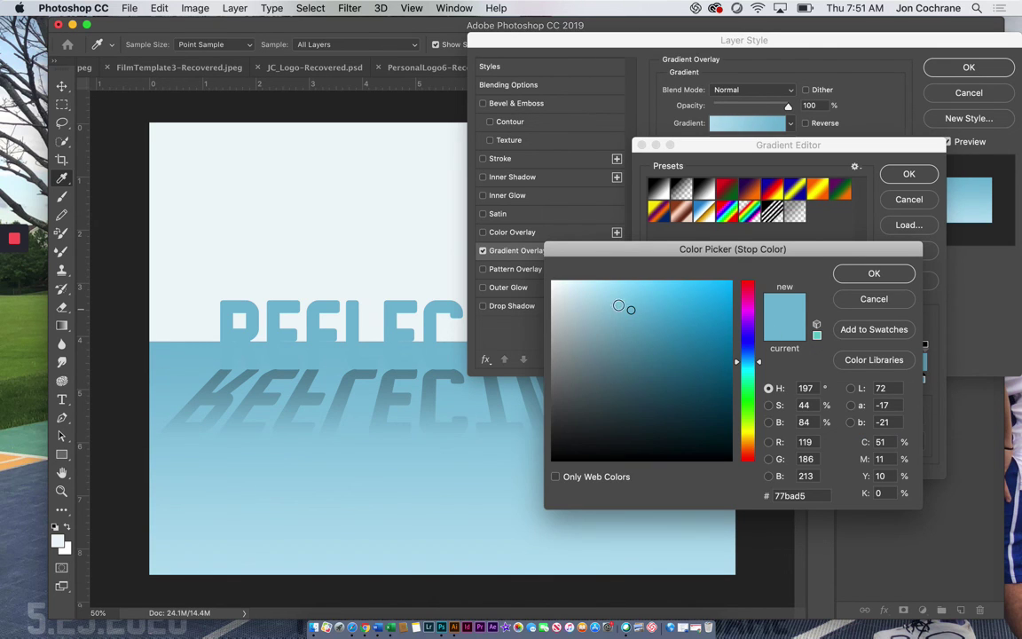
{"action": "left_click", "coordinate": [578, 288]}
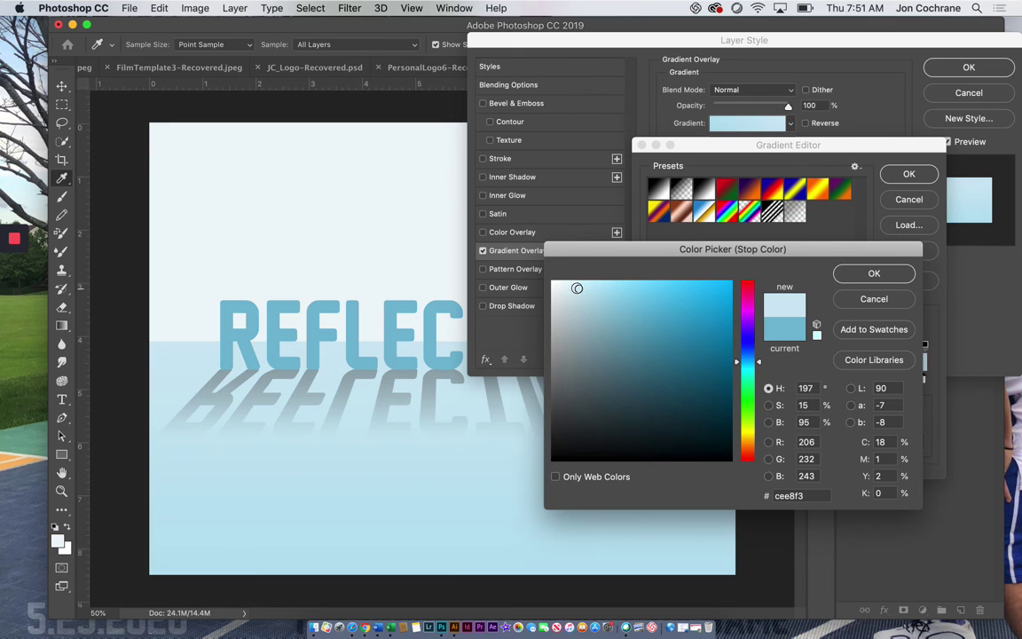
{"action": "left_click", "coordinate": [876, 274]}
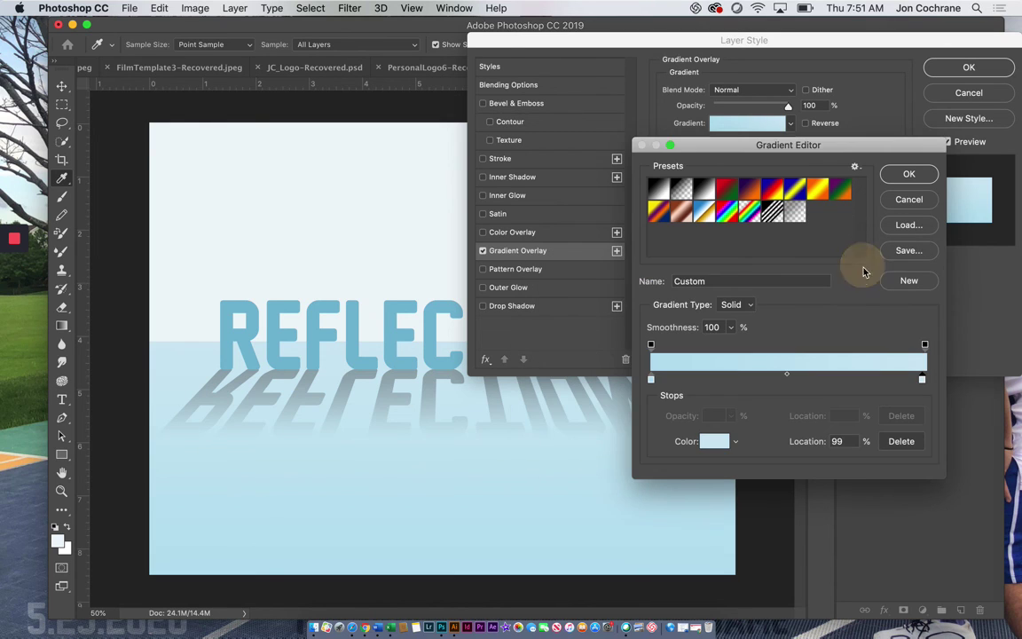
{"action": "left_click", "coordinate": [906, 175]}
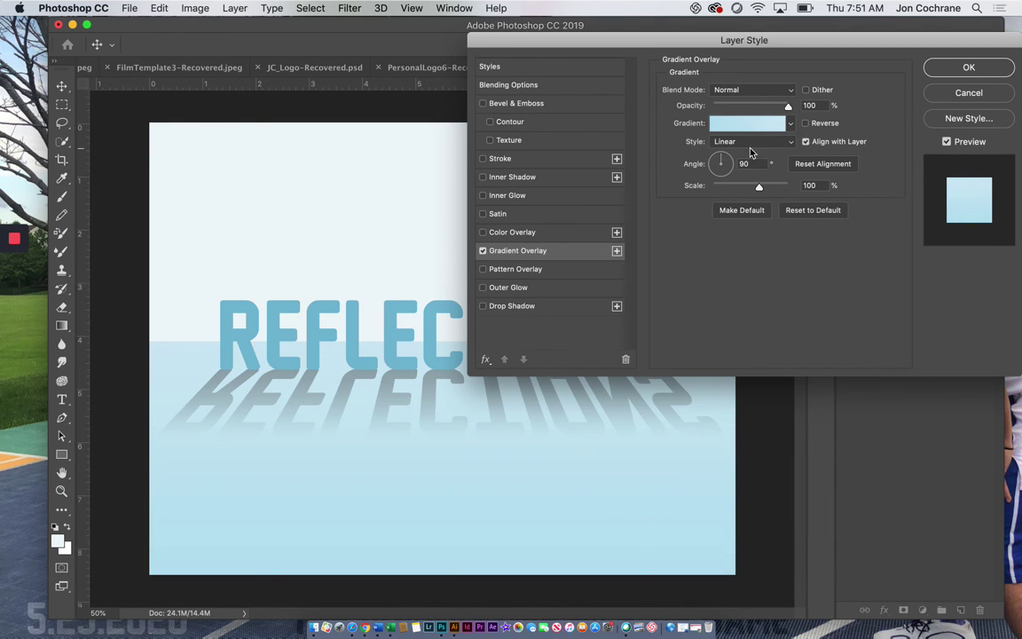
Set the Gradient Overlay's scale to 103%, lower its opacity slightly and apply the layer style.
{"action": "mouse_move", "coordinate": [744, 189]}
{"action": "left_mouse_down"}
{"action": "mouse_move", "coordinate": [787, 189]}
{"action": "mouse_move", "coordinate": [761, 189]}
{"action": "left_mouse_up"}
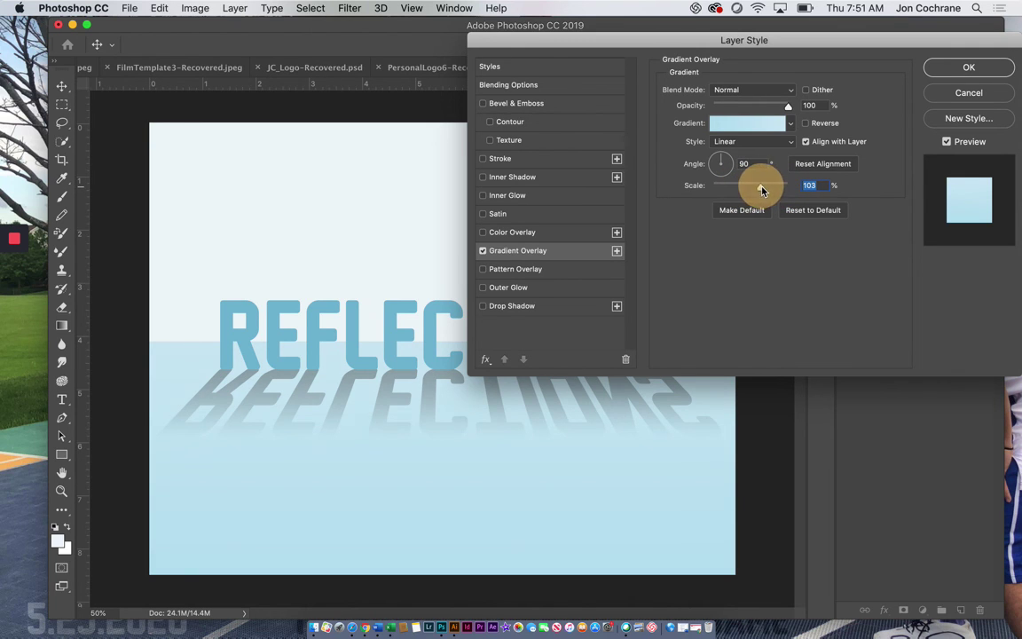
{"action": "mouse_move", "coordinate": [782, 110]}
{"action": "left_mouse_down"}
{"action": "mouse_move", "coordinate": [769, 107]}
{"action": "mouse_move", "coordinate": [778, 107]}
{"action": "left_mouse_up"}
{"action": "left_click", "coordinate": [938, 71]}
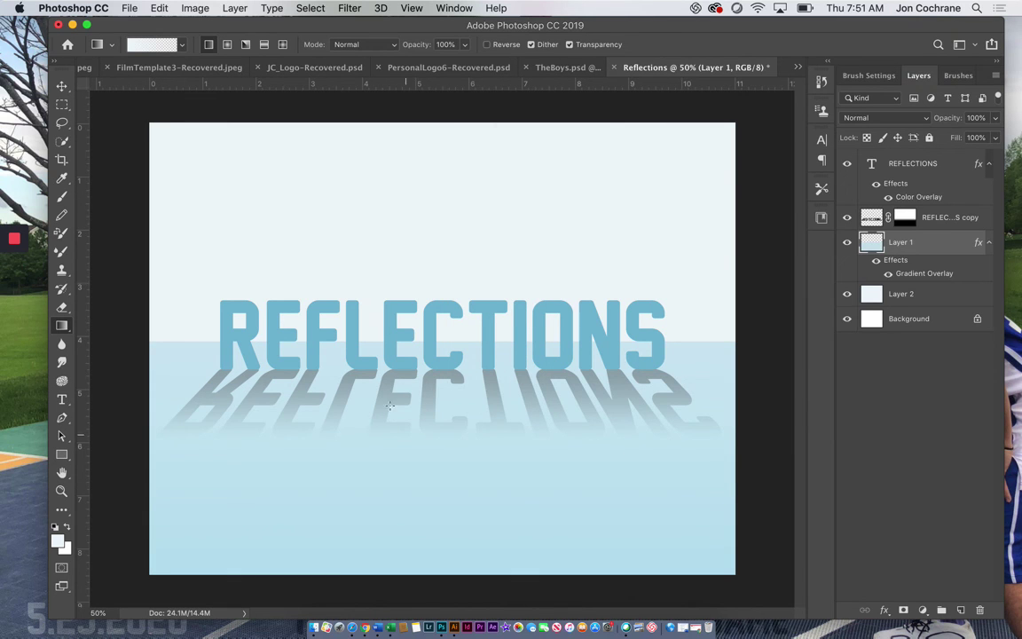